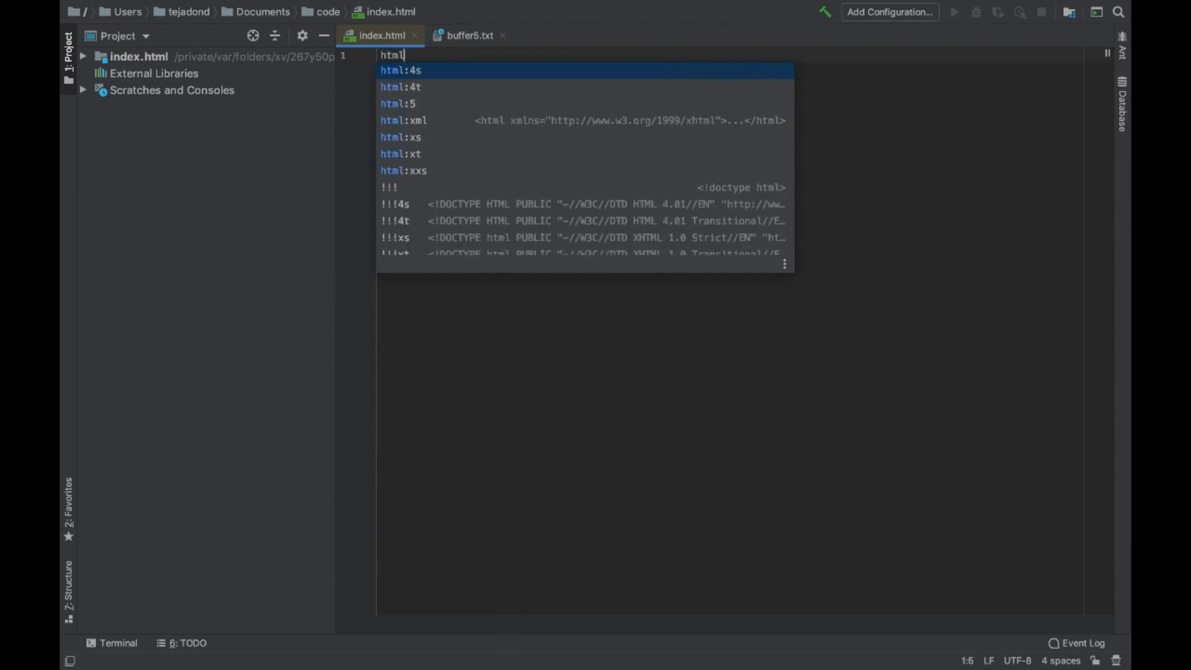
- Expand the html:4s template in index.html and add the body text "This is our website"
key(Tab)
key(Tab)
key(Tab)
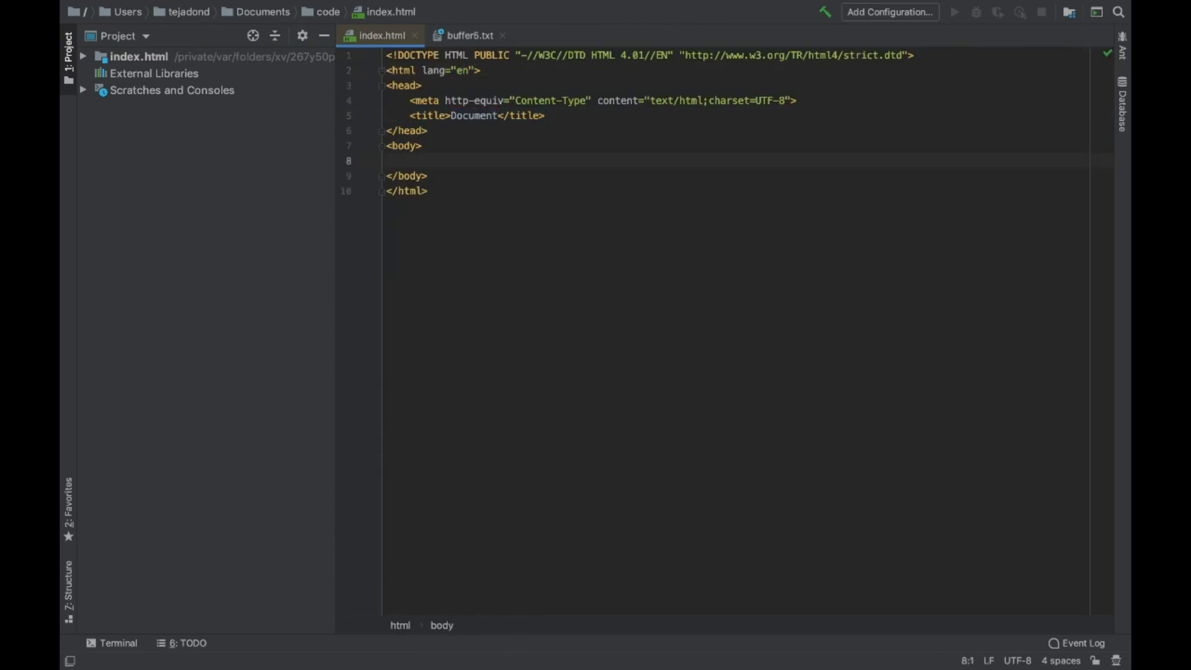
text(This is our website)
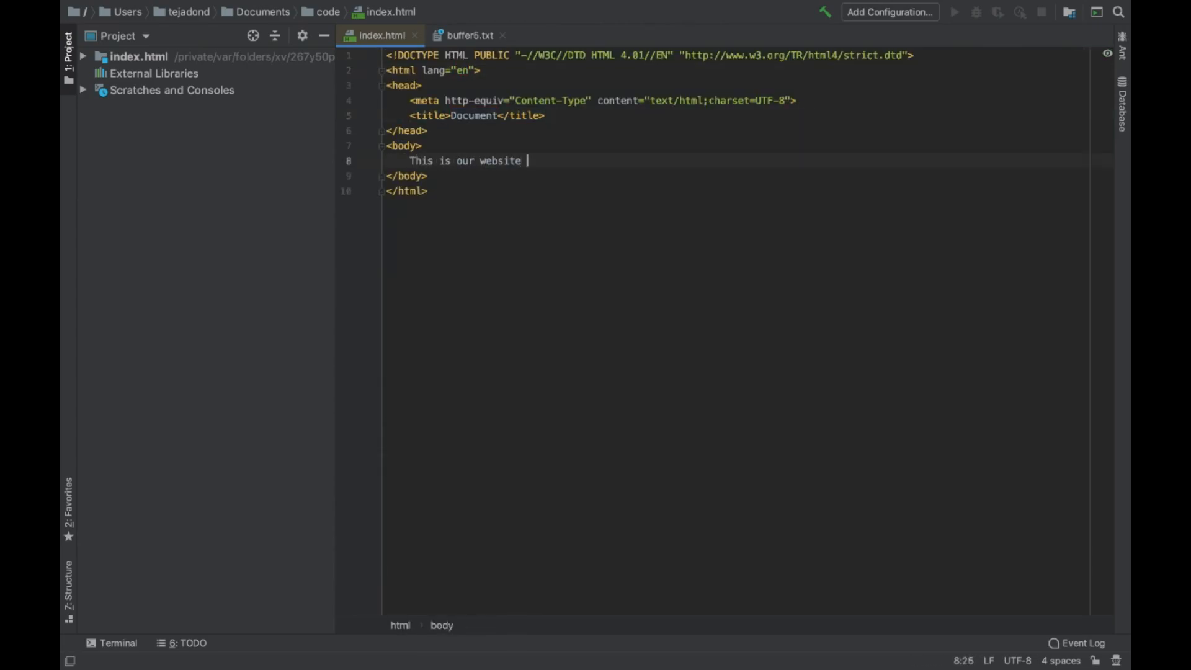
key(Return)
text(<)
key(BackSpace)
text(iframe)
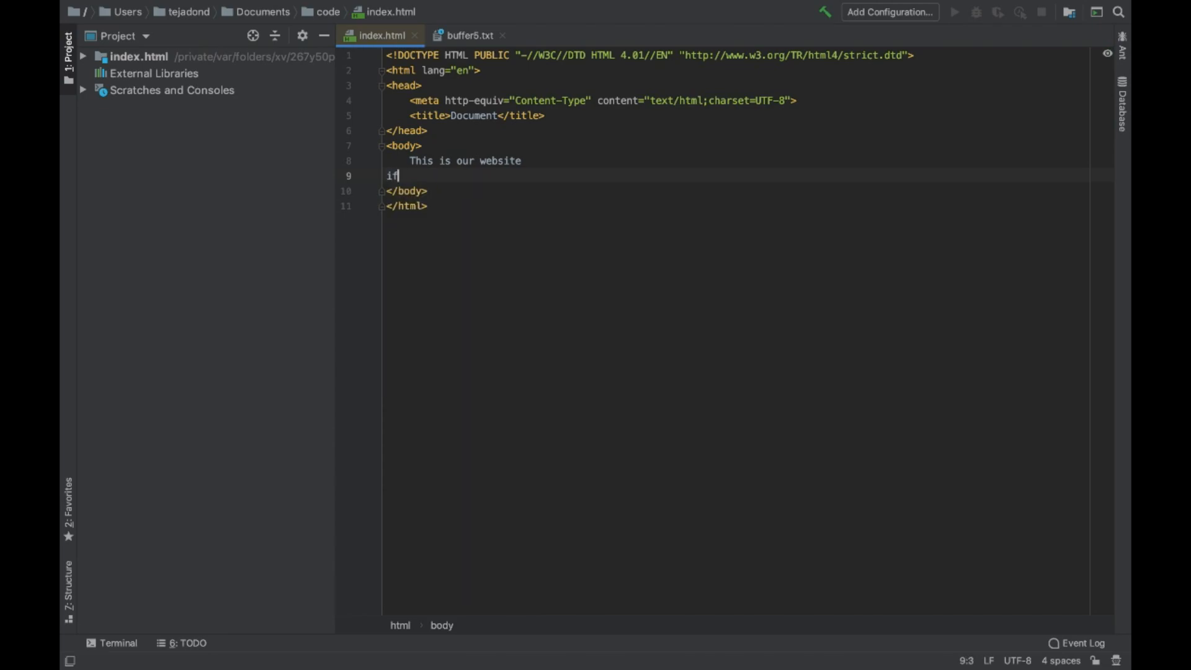
key(Tab)
text(https://www.covid19india.org/)
key(Tab)
- Replace the iframe's frameborder attribute with a height of 600 and a width of 600
key(Left)
key(alt+shift+Left)
key(alt+shift+Left)
key(alt+shift+Left)
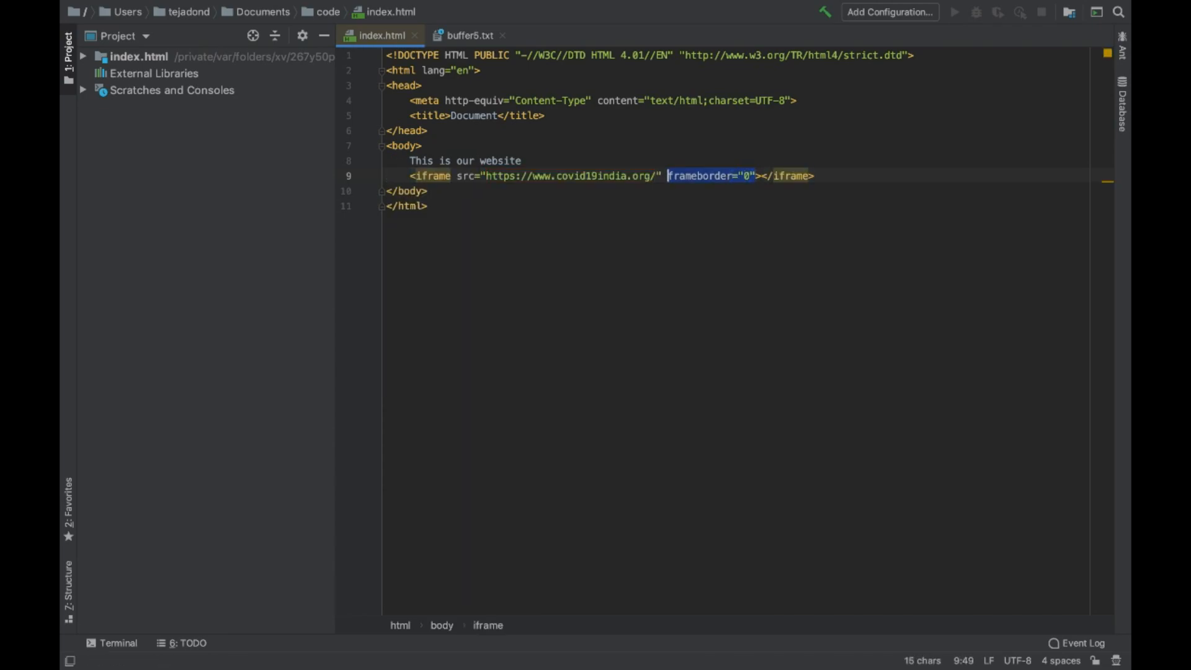
text(hei)
text(ght="600")
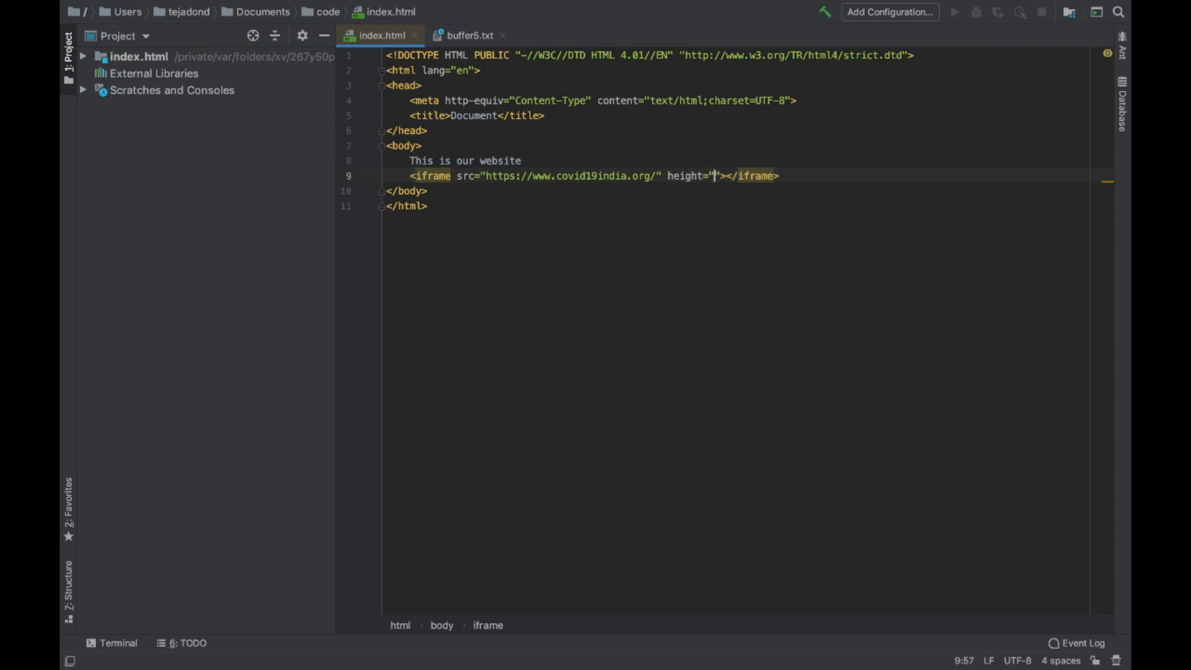
text( width =")
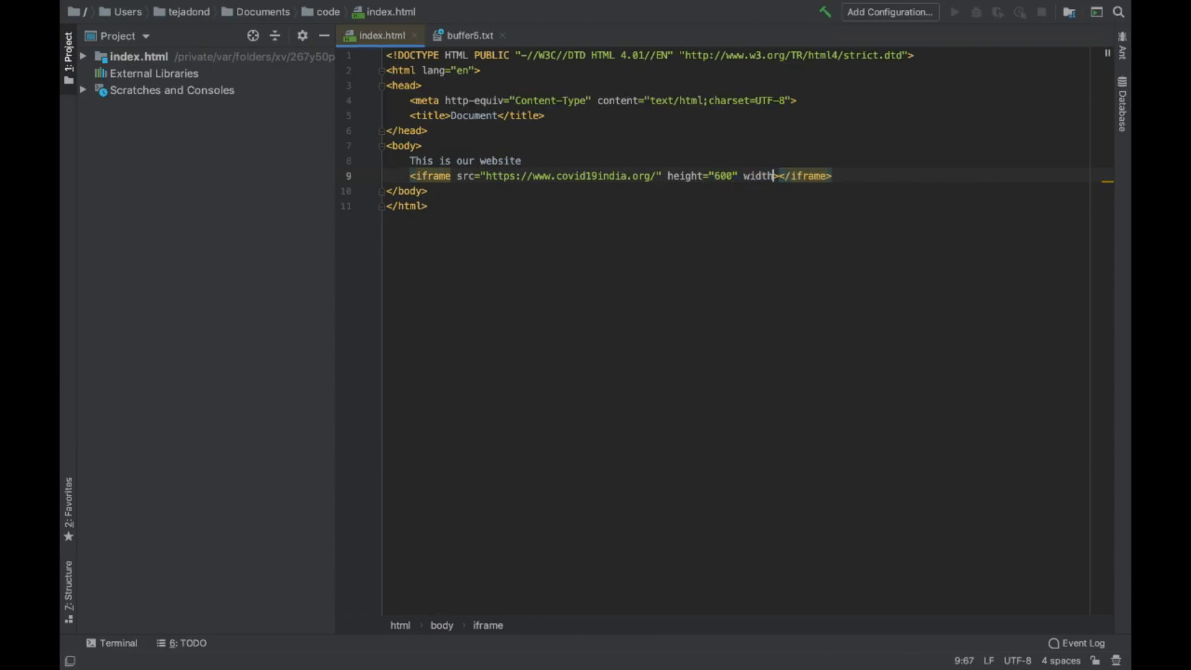
text(600)
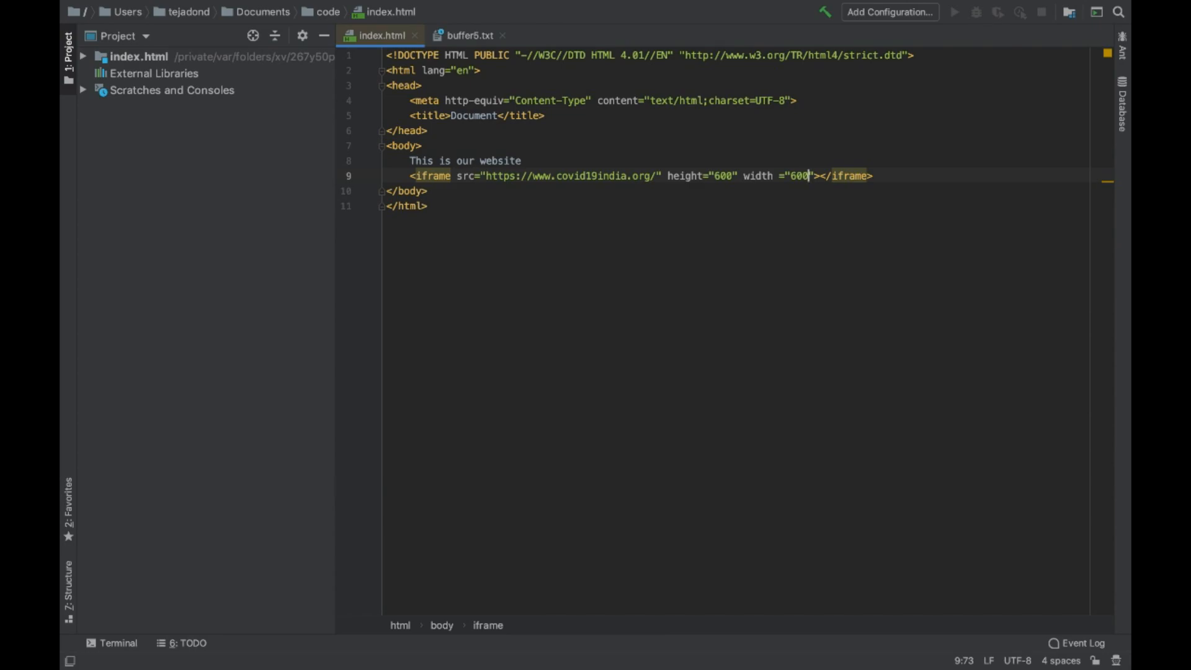
- Switch to Chrome and open the local index.html from the Documents/code folder in a new tab
key(super+Tab)
key(super+t)
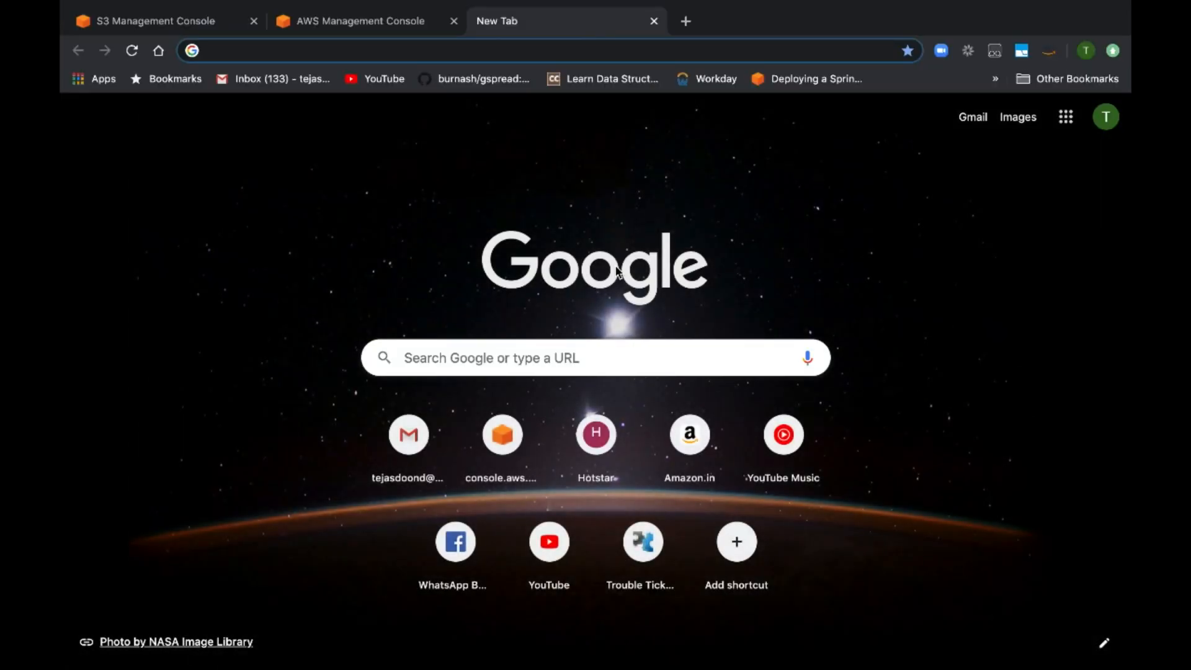
text(docume)
key(Down)
key(Down)
key(Down)
key(Down)
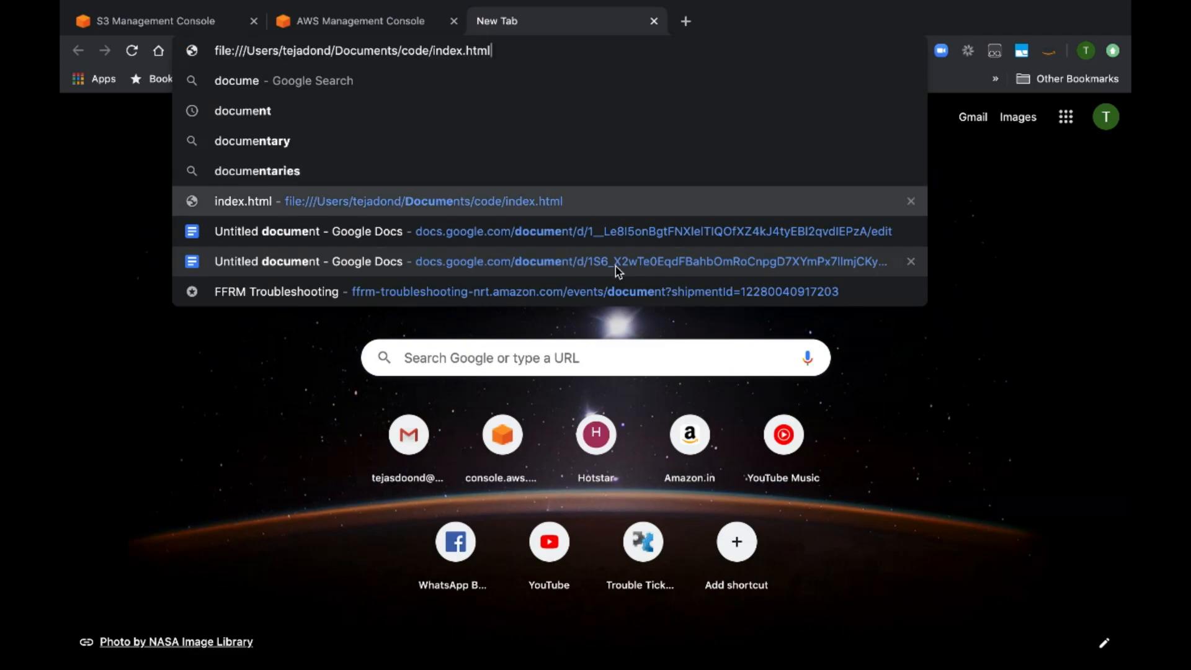
key(Return)
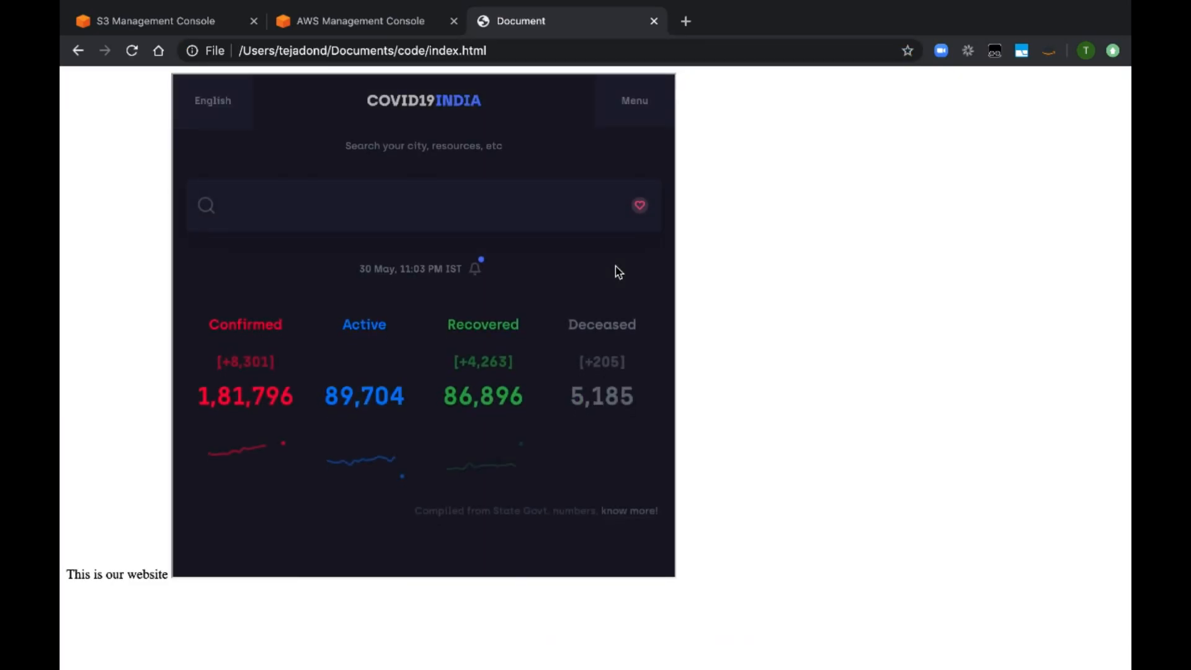
- Return to the code editor and add a <br> line break after the website text and another after the iframe
key(ctrl+Left)
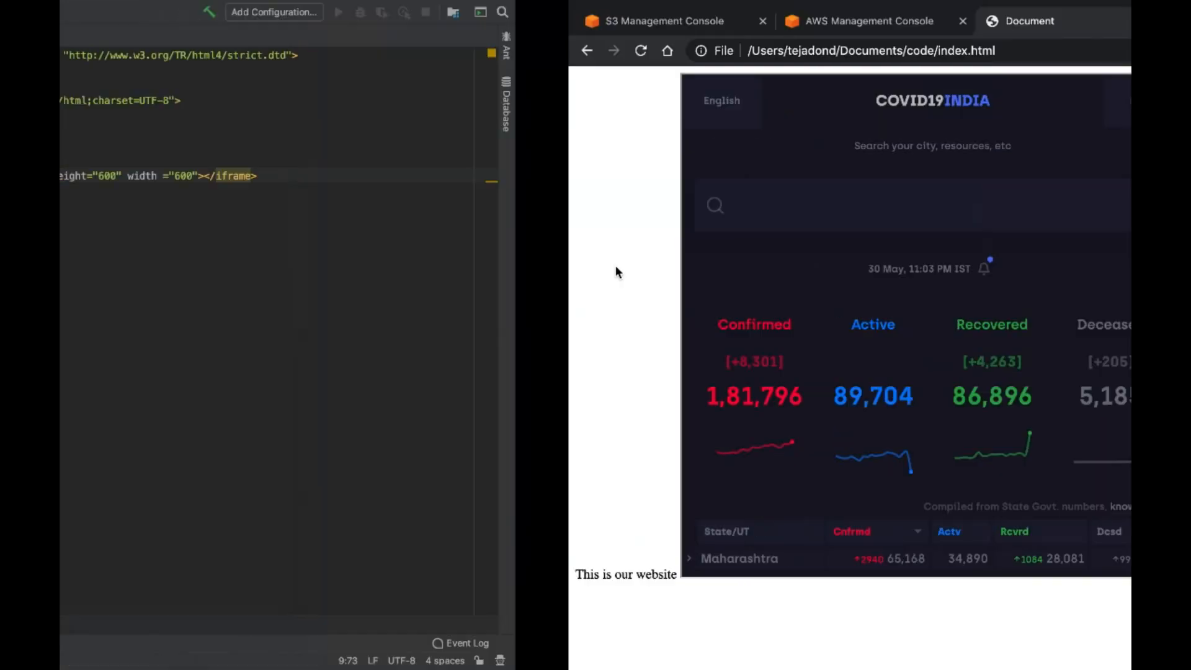
click(567, 164)
text(<br>)
key(Down)
key(super+Right)
key(Return)
text(<br>)
key(Return)
- Add the heading text "Tips :" with a line break, followed by the lines "wash your hands", "stay indoors" and "watch netflix"
key(Return)
text(Tips :)
key(Return)
key(BackSpace)
text(br)
key(Tab)
key(Return)
text(wash your hands)
key(Return)
text(stay indoors)
key(Return)
text(watch netflix)
- Append a line break to each of the three tip lines and reload the page in Chrome
click(474, 236)
alt+shift+click(457, 251)
alt+shift+click(464, 266)
text(br)
key(Tab)
key(Escape)
key(super+Tab)
key(super+r)
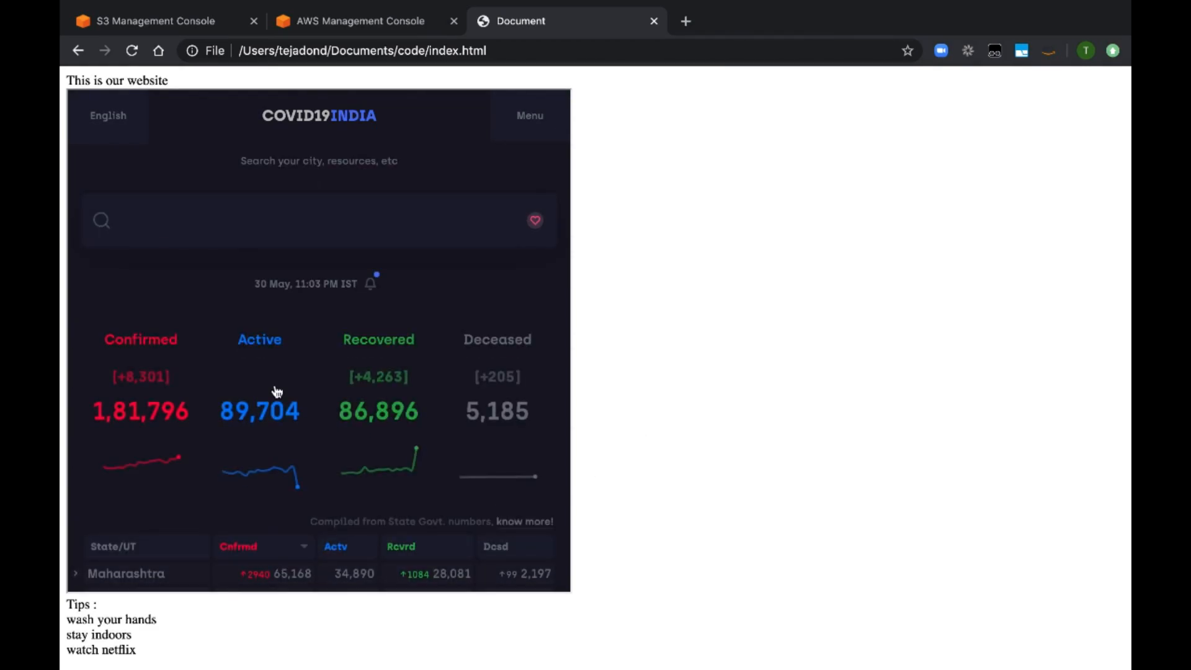
click(396, 52)
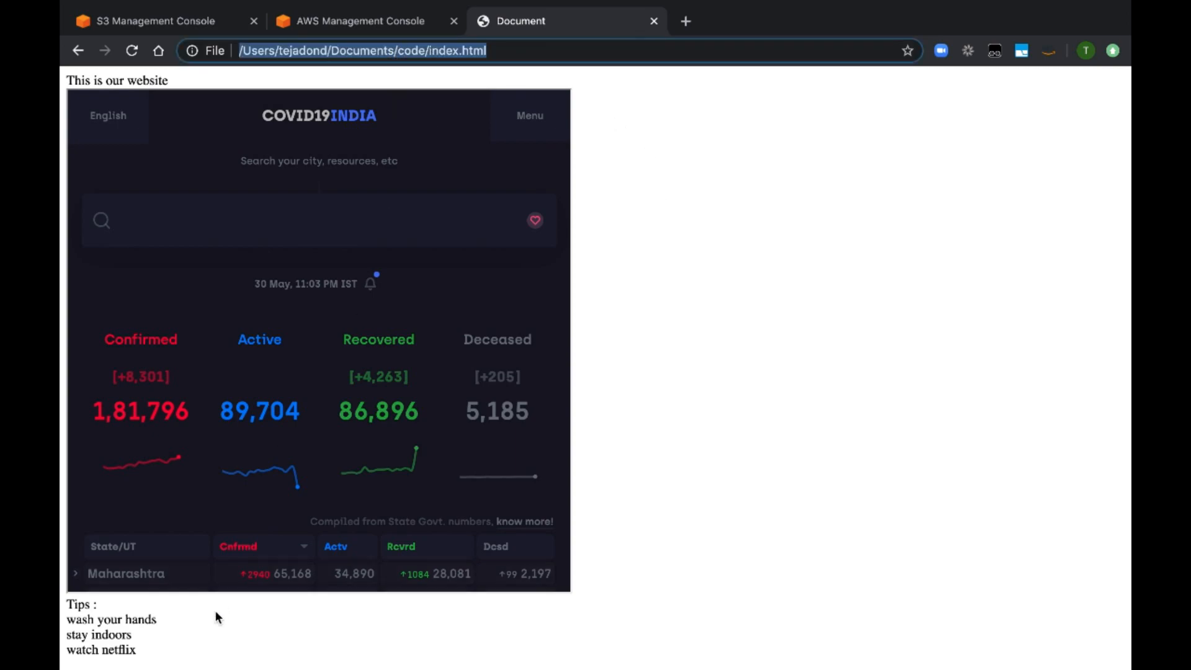
drag(156, 655, 62, 613)
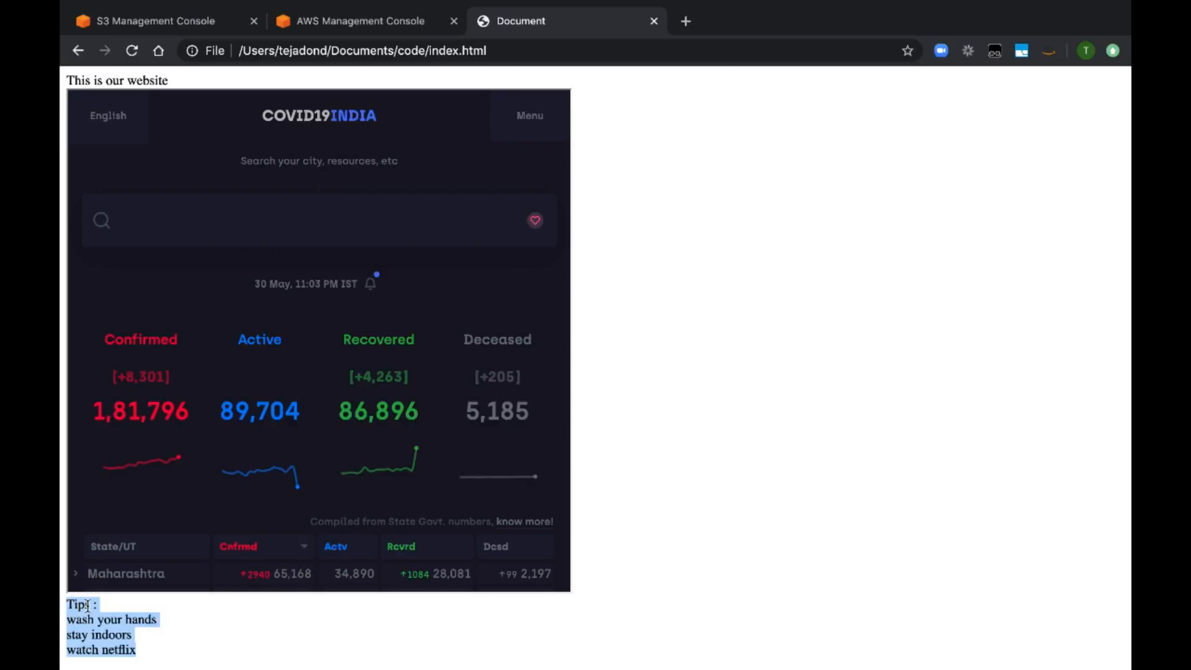
click(678, 400)
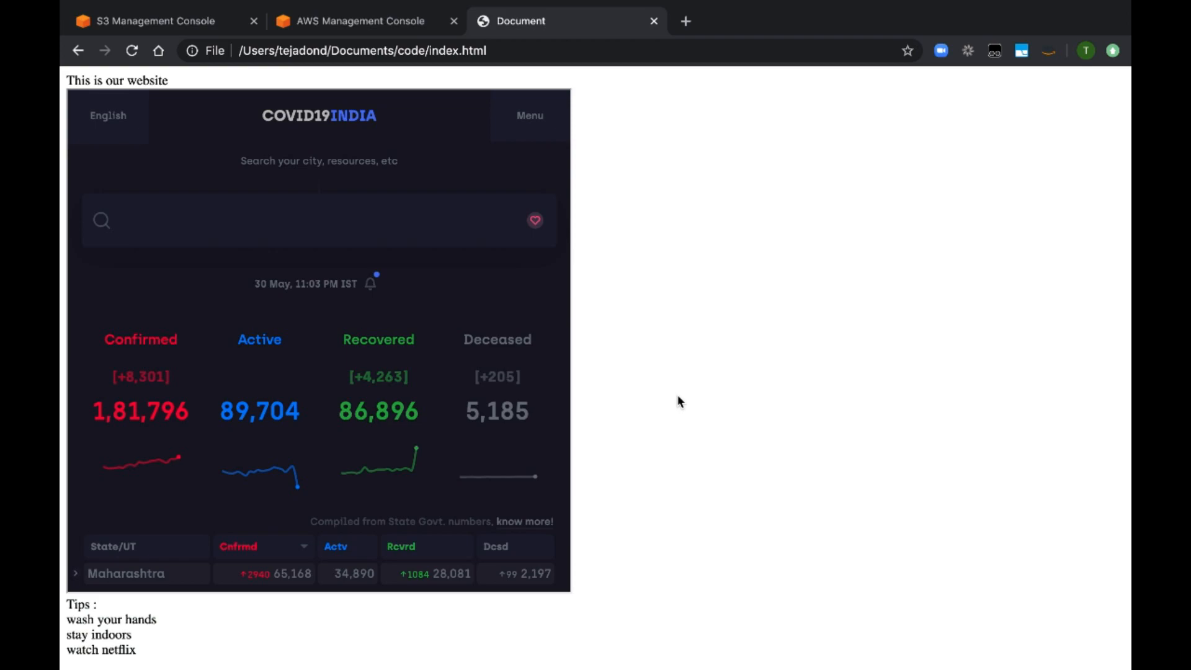
- Upload index.html from the Documents/code folder to the empty bucket in the S3 Management Console
key(ctrl+shift+Tab)
key(ctrl+shift+Tab)
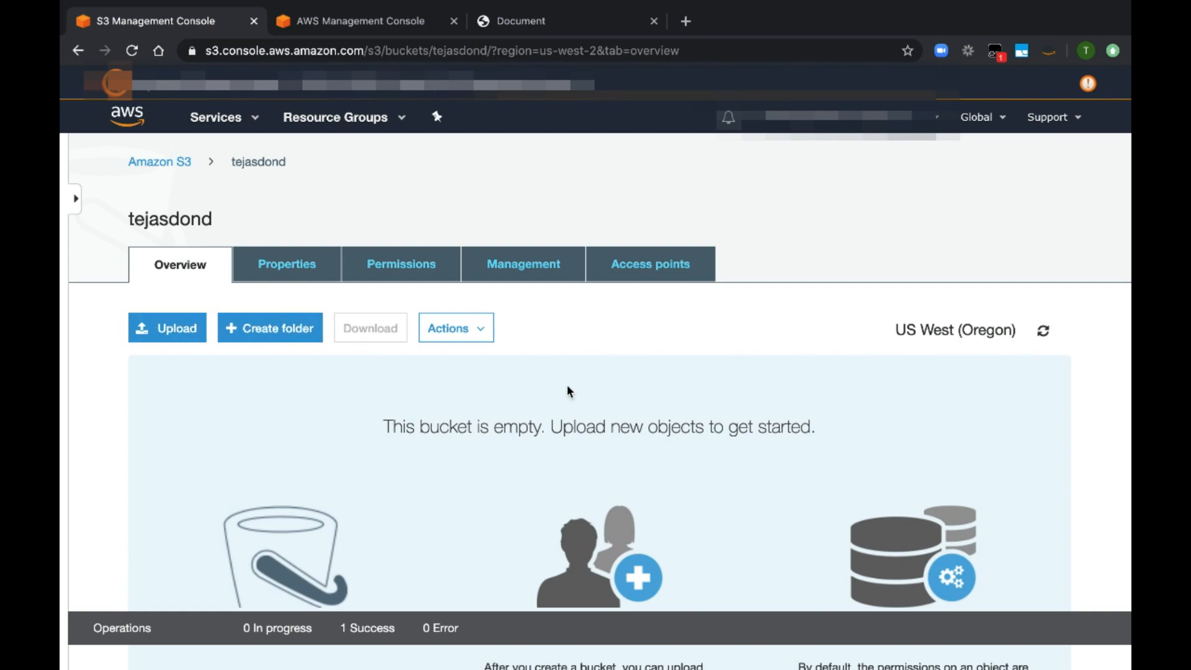
double_click(192, 223)
click(308, 205)
click(179, 330)
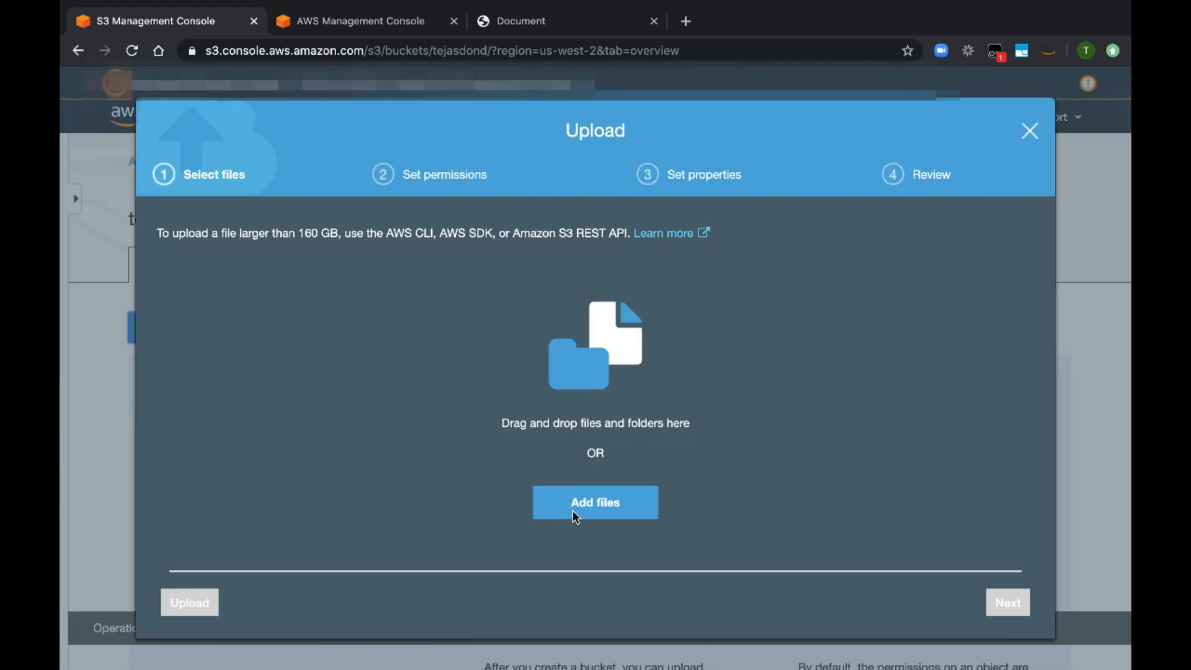
click(610, 503)
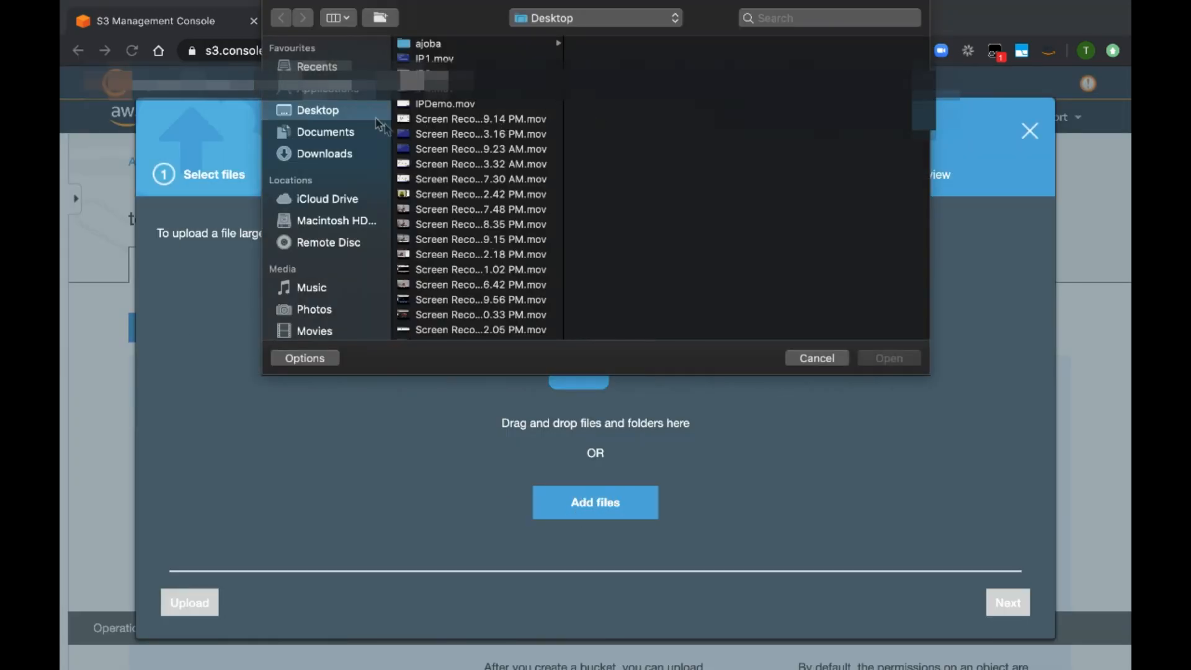
click(337, 133)
click(443, 73)
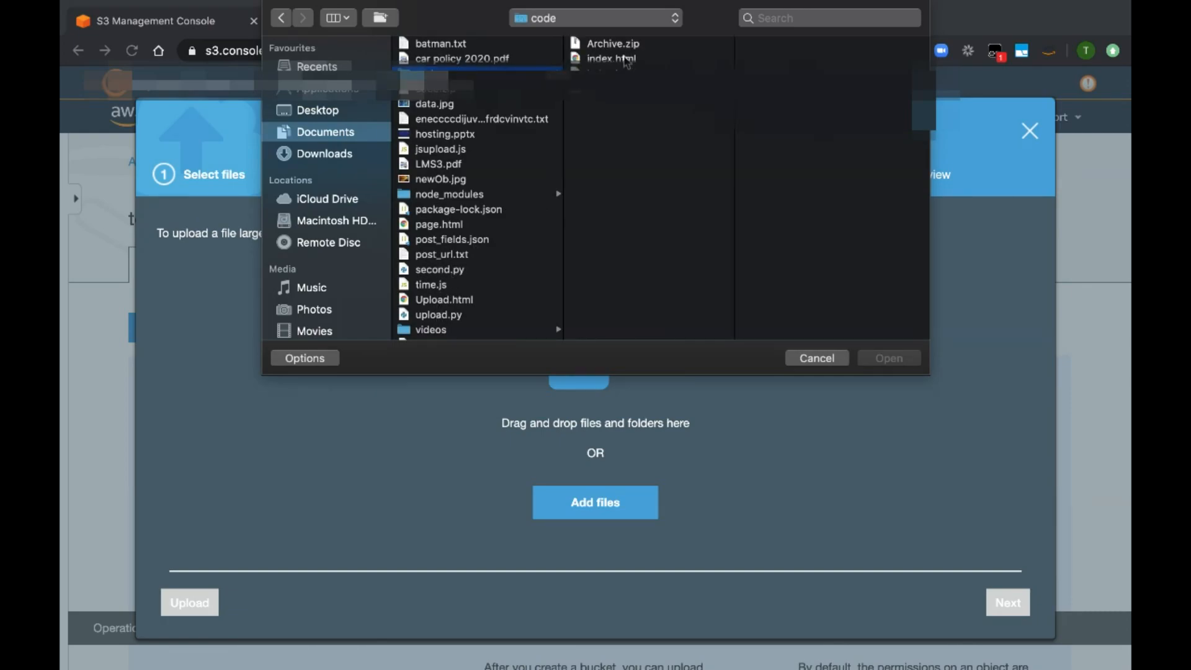
double_click(625, 59)
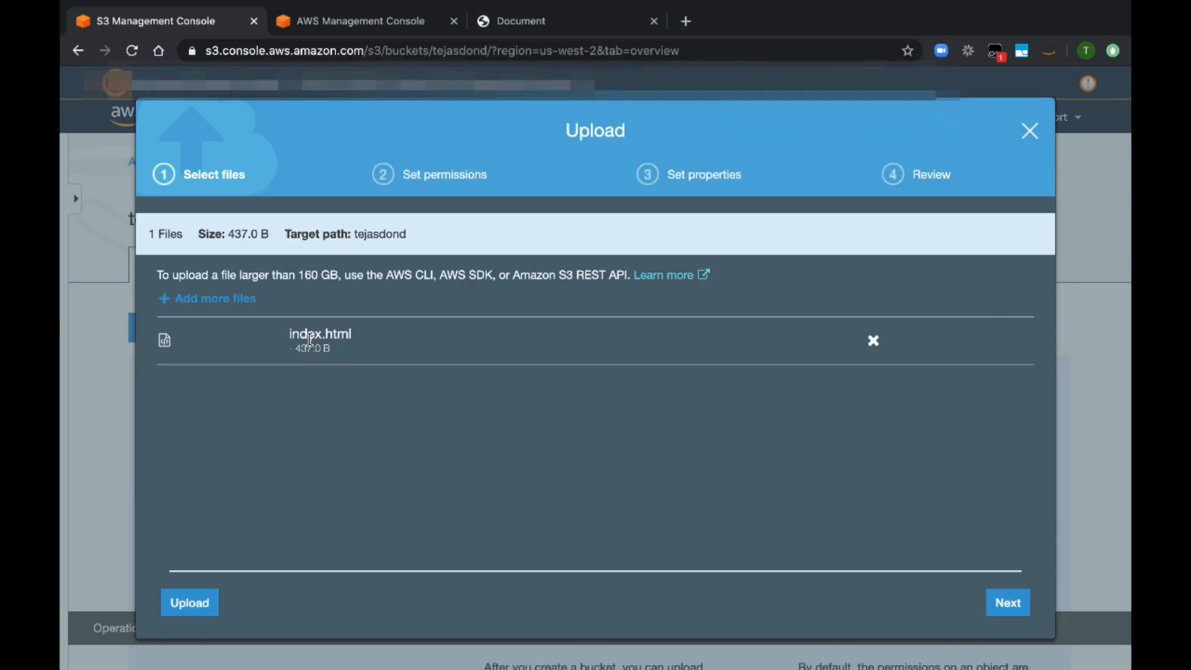
click(205, 604)
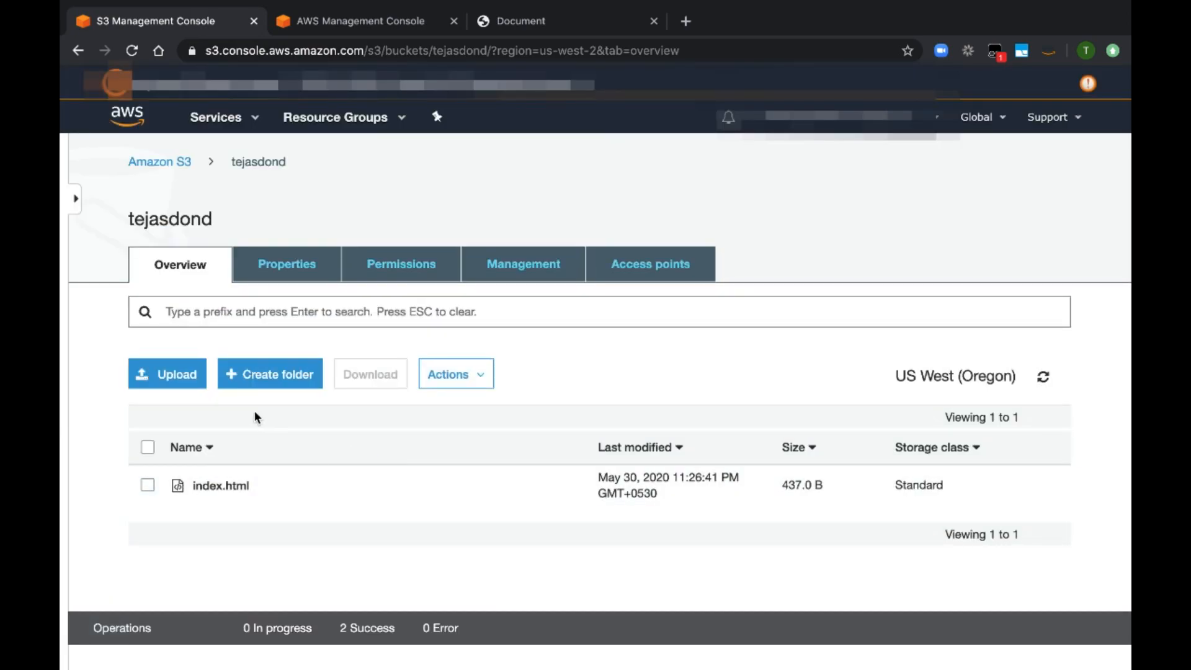
- Enable static website hosting for the bucket with index.html as the index document, and save
click(302, 277)
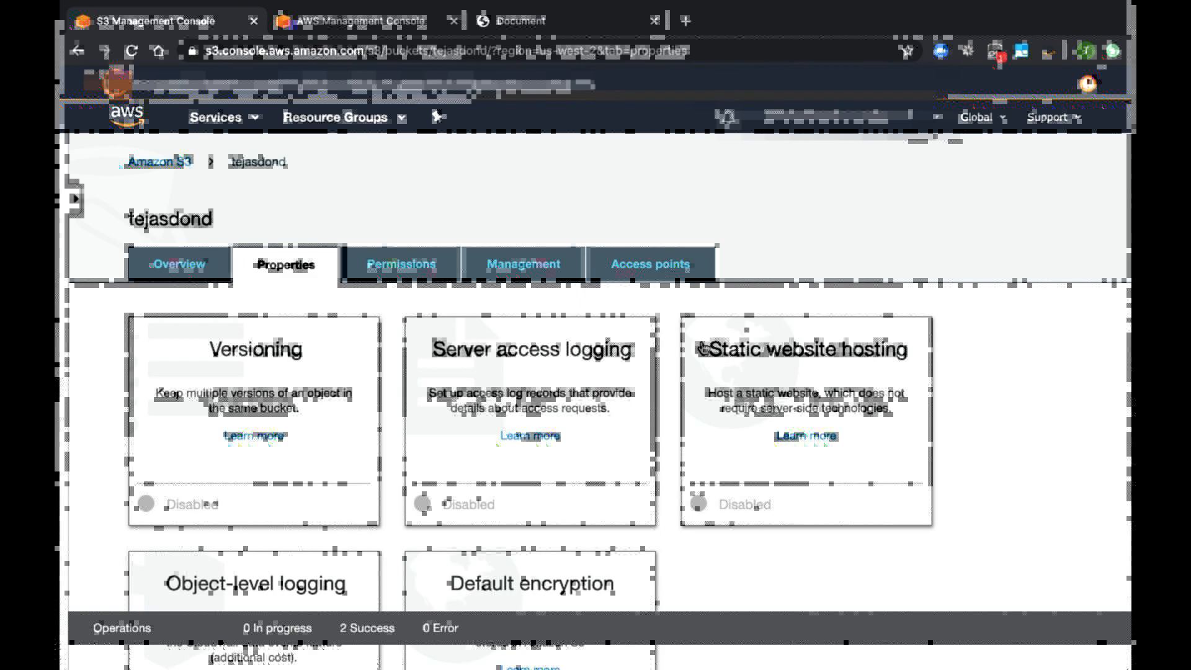
click(889, 379)
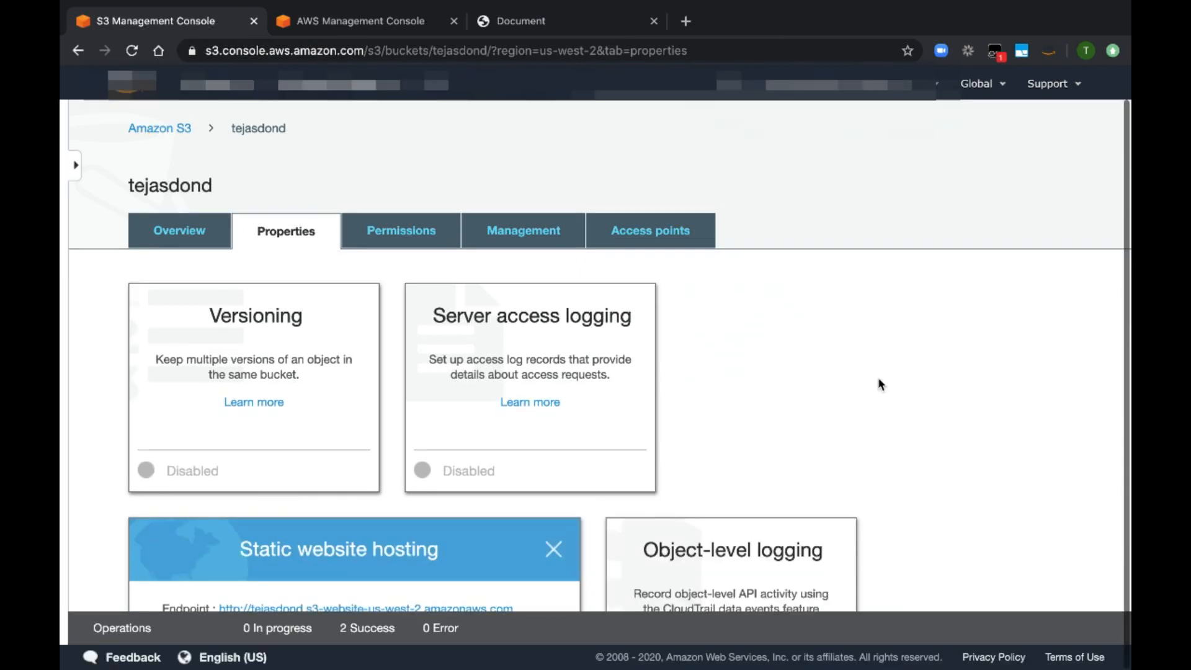
scroll(226, 481, down, 5)
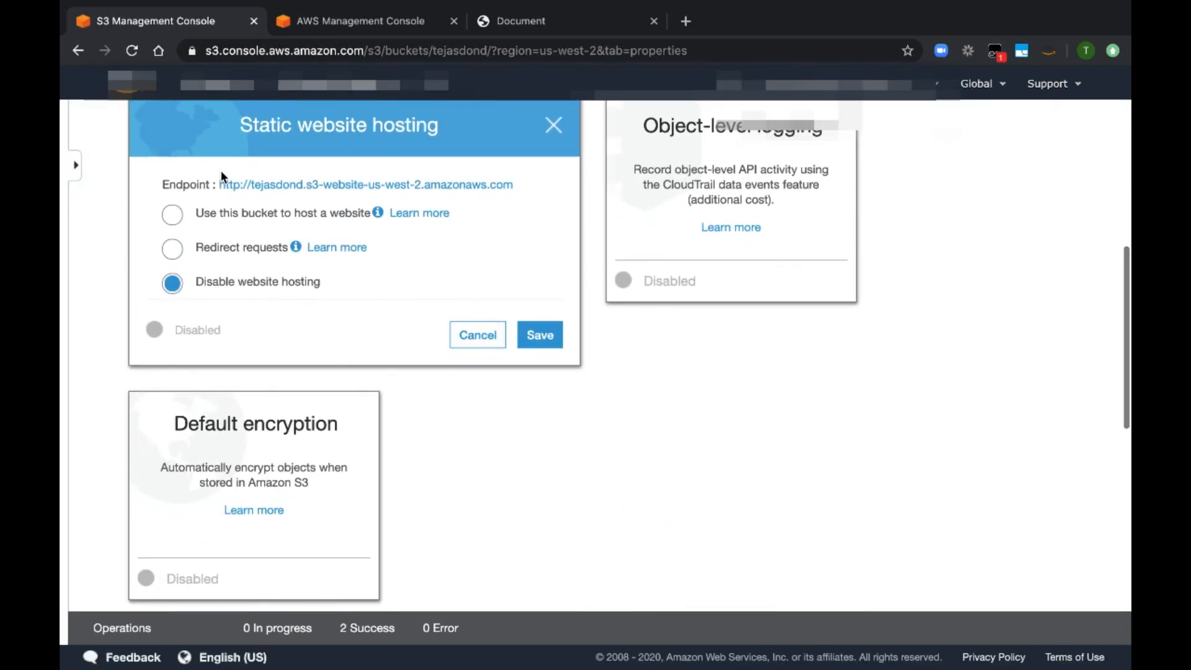
click(226, 215)
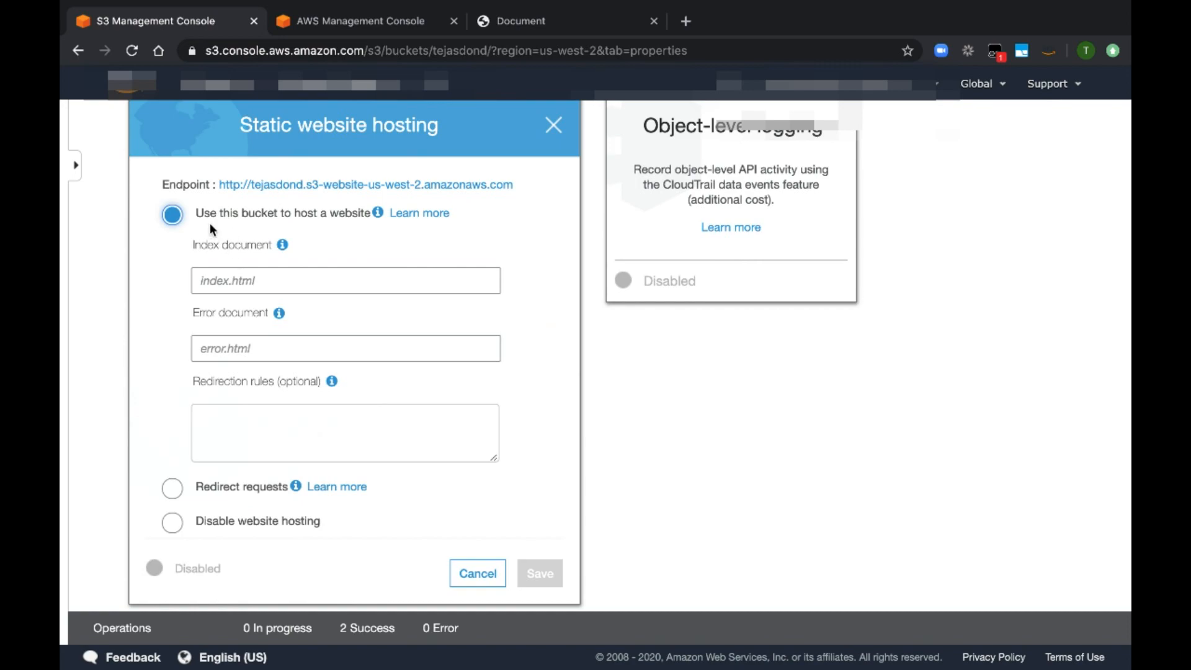
click(256, 285)
text(index.html)
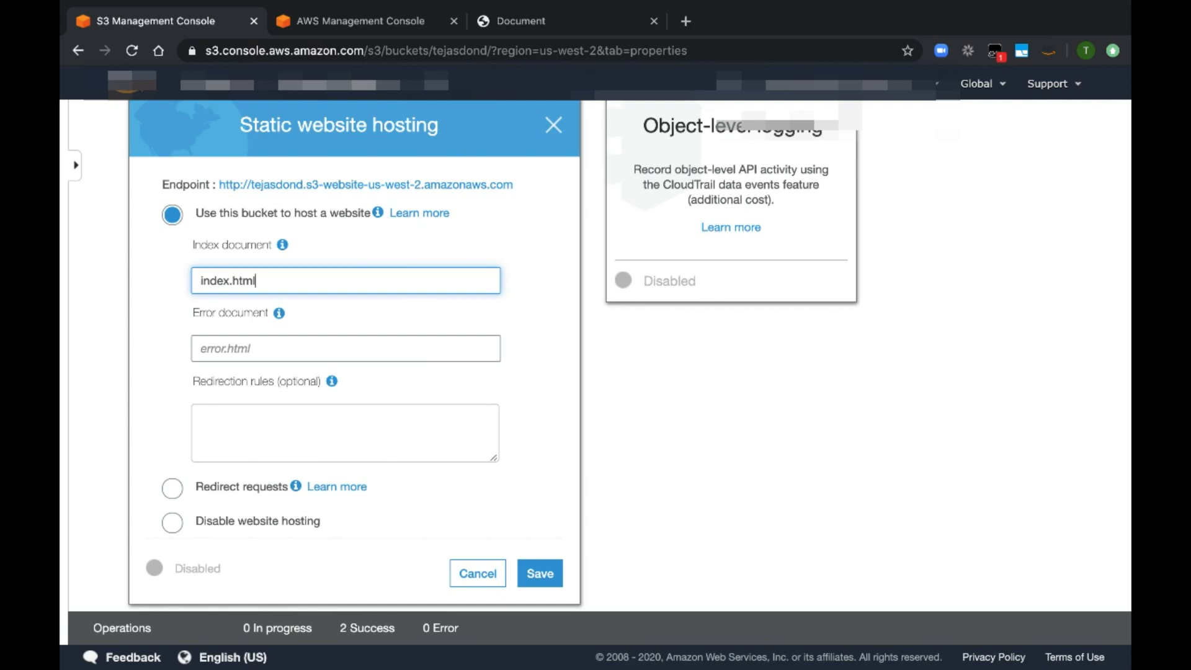
scroll(305, 354, down, 1)
click(540, 528)
- Open the bucket's website endpoint from the static website hosting settings and examine the response code and message
scroll(304, 363, up, 4)
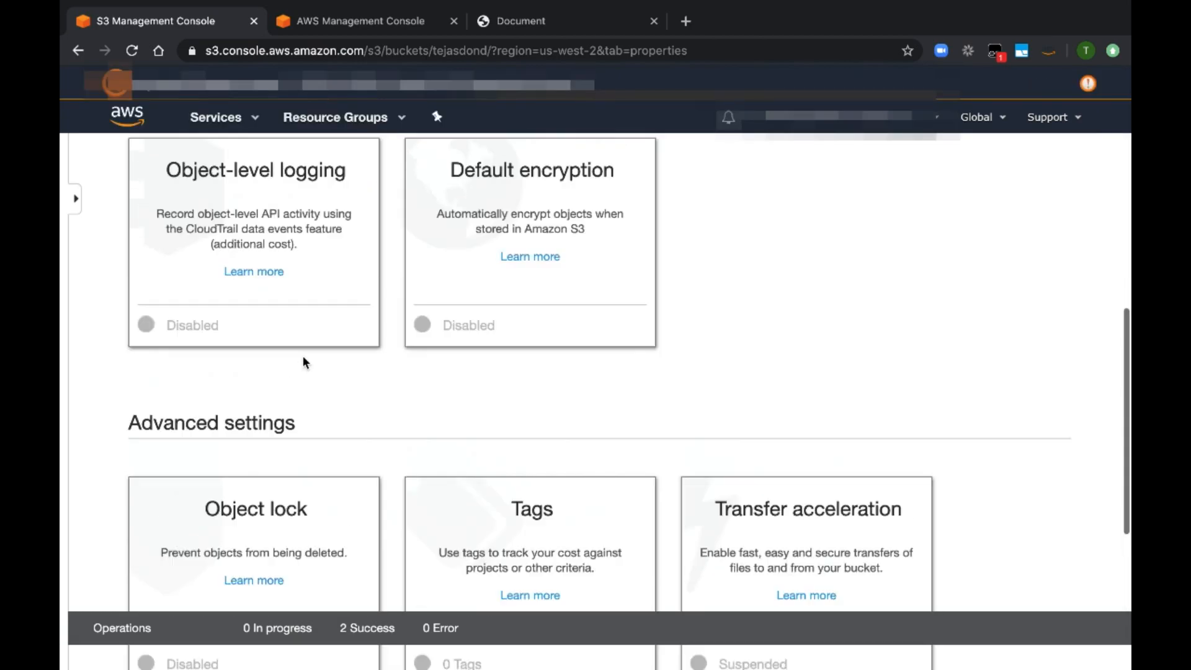
scroll(304, 363, up, 3)
click(768, 314)
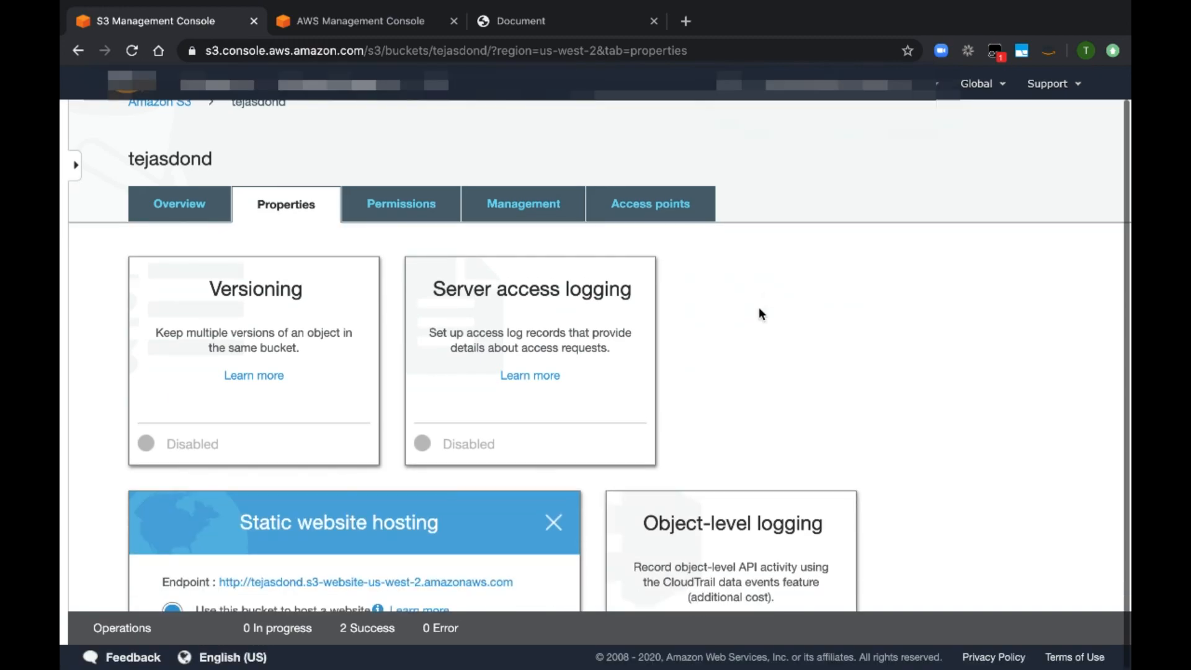
scroll(280, 573, down, 2)
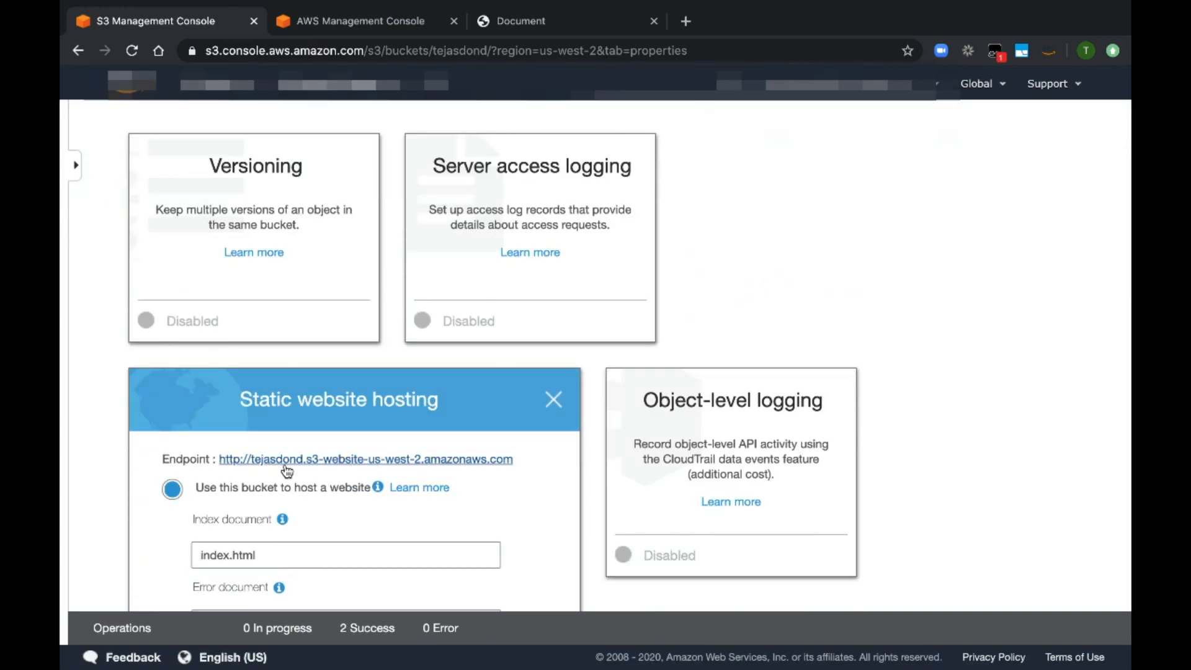
click(318, 462)
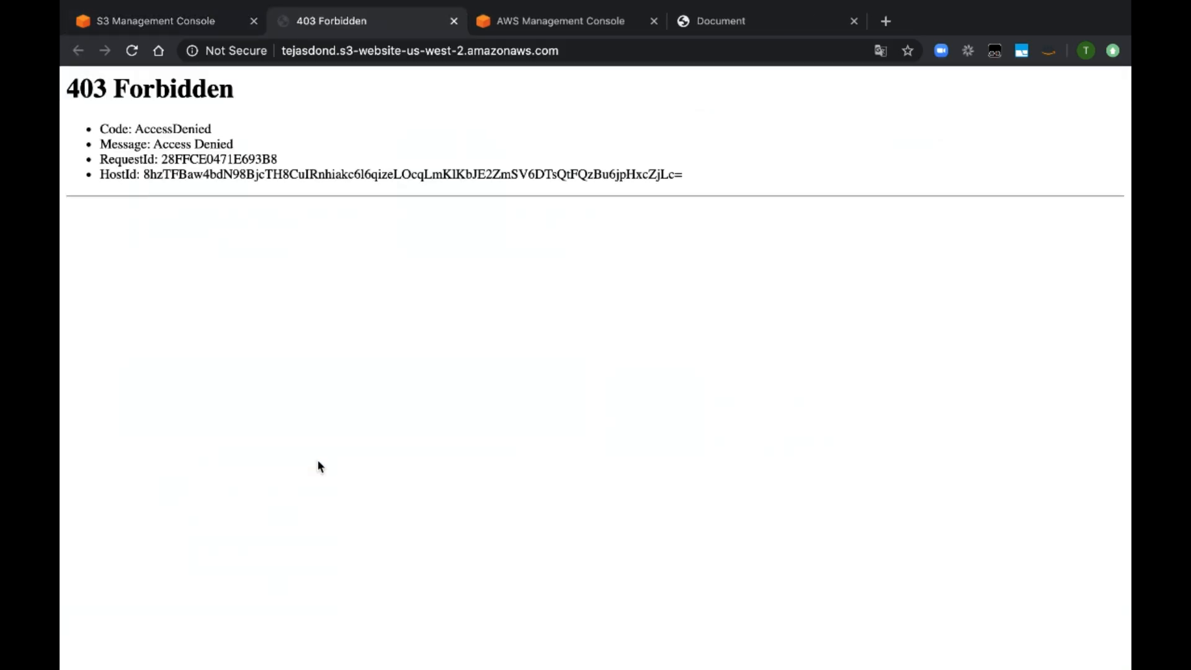
double_click(155, 144)
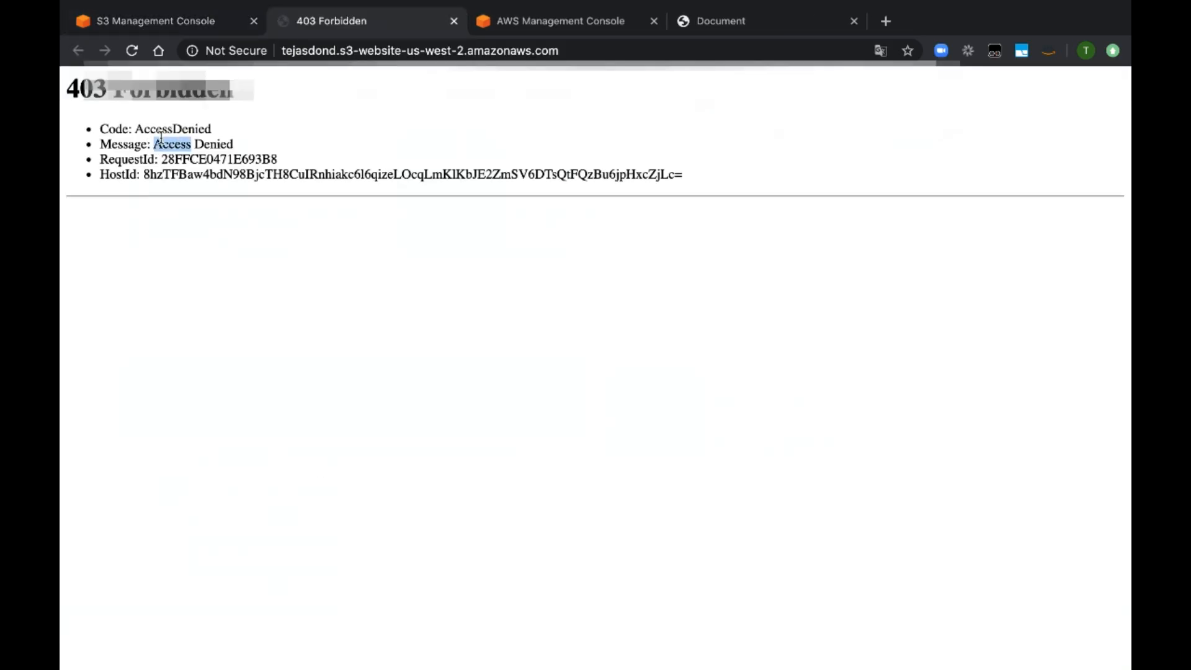
double_click(184, 130)
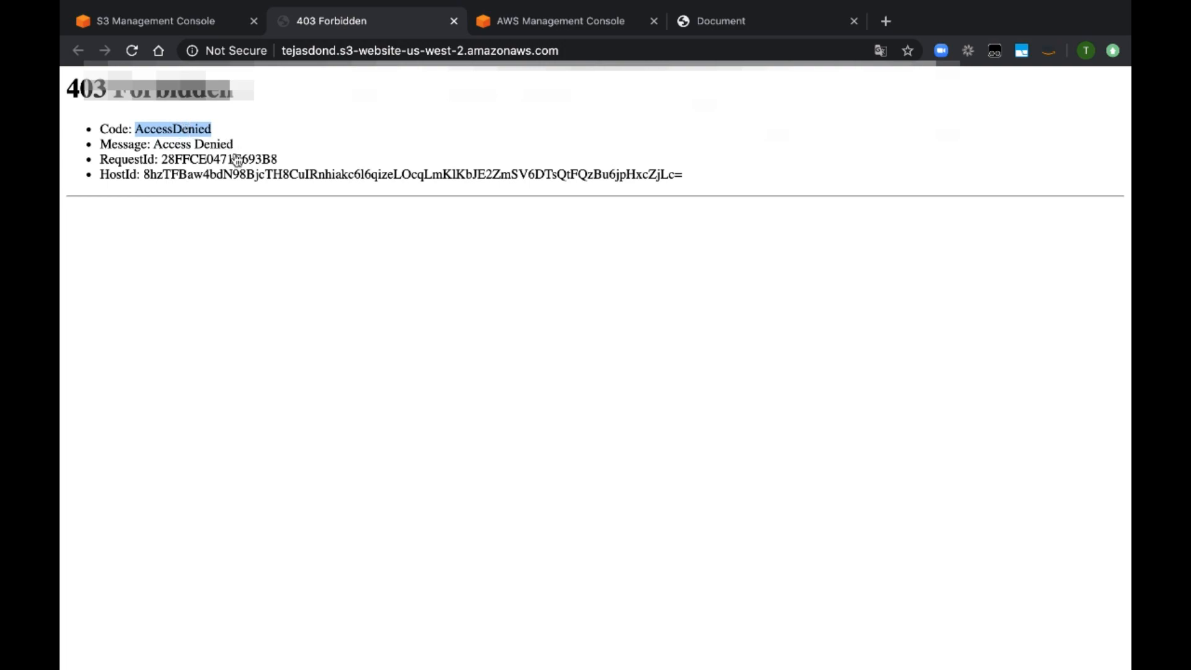
- Turn off Block all public access in the bucket's permissions and save, entering "confirm" to approve the change
key(ctrl+shift+Tab)
scroll(459, 313, up, 3)
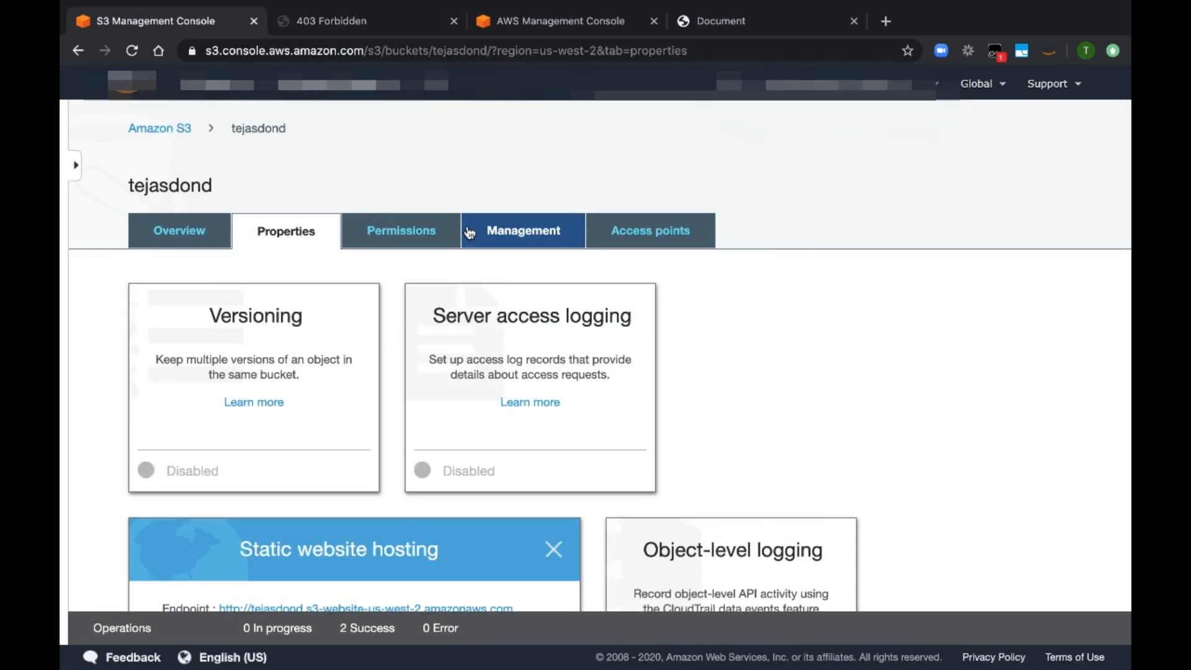
click(410, 230)
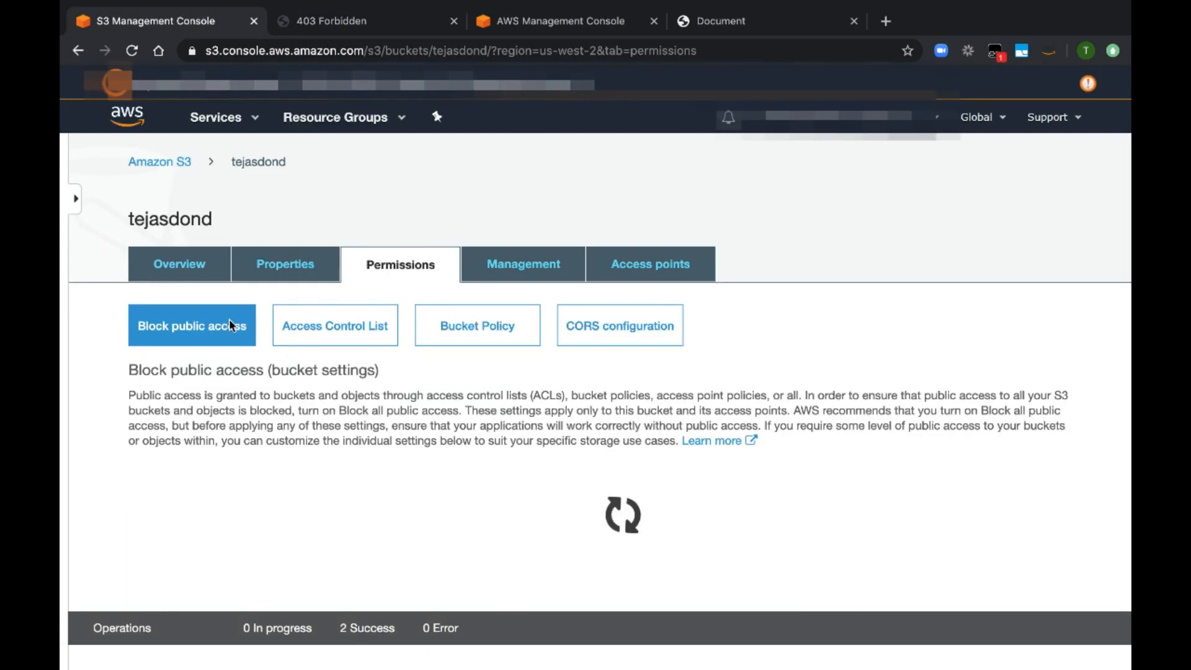
scroll(244, 479, down, 3)
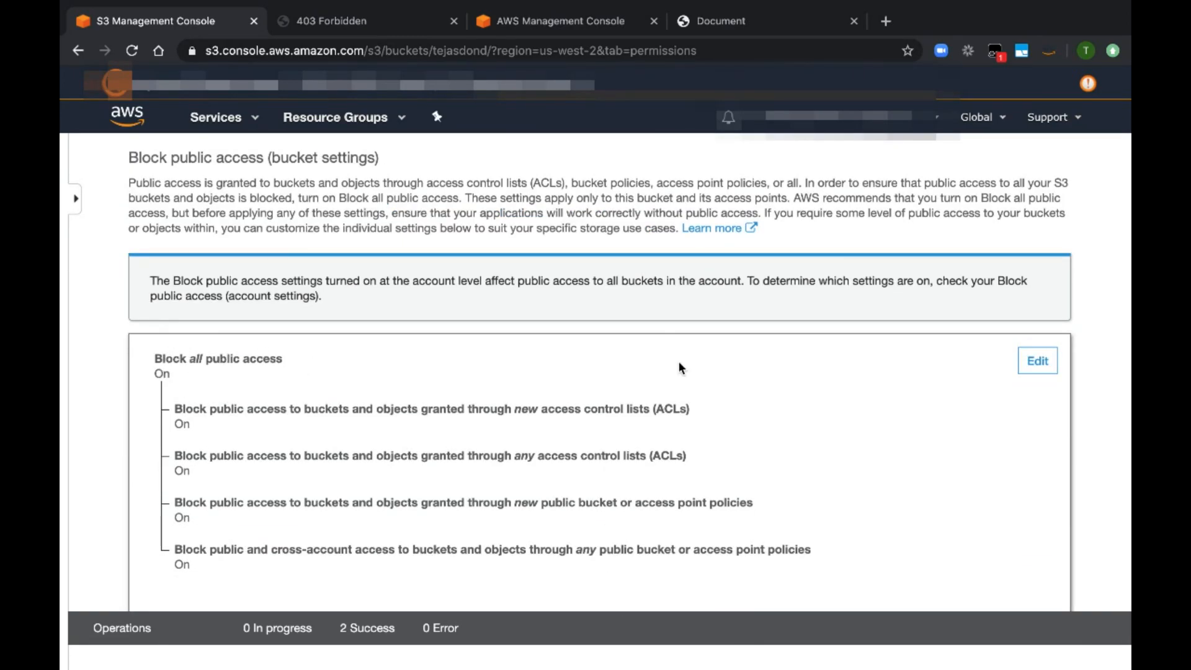
click(1022, 370)
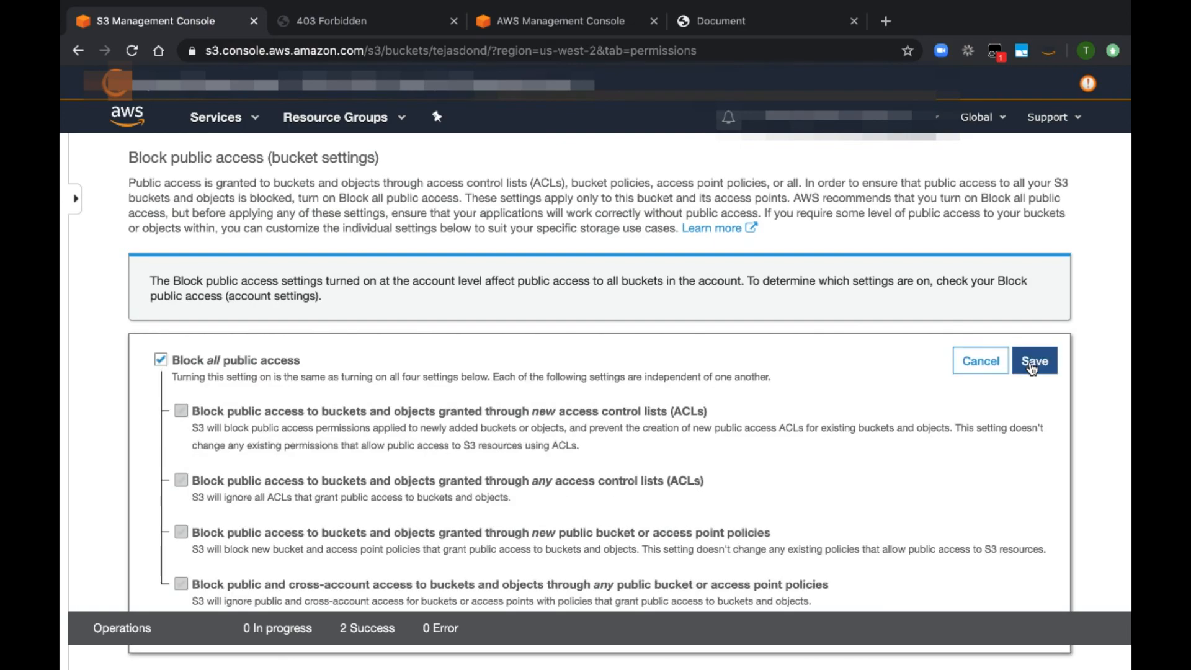
click(161, 359)
scroll(699, 460, down, 1)
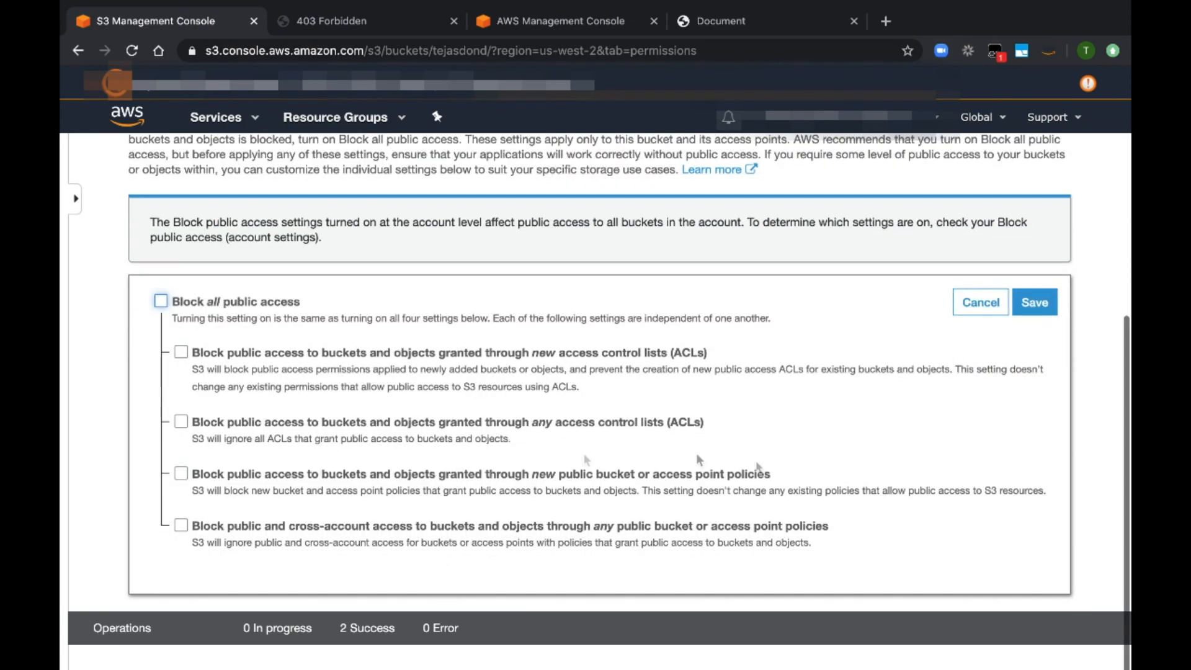
click(1035, 302)
click(393, 453)
text(confirm)
click(815, 508)
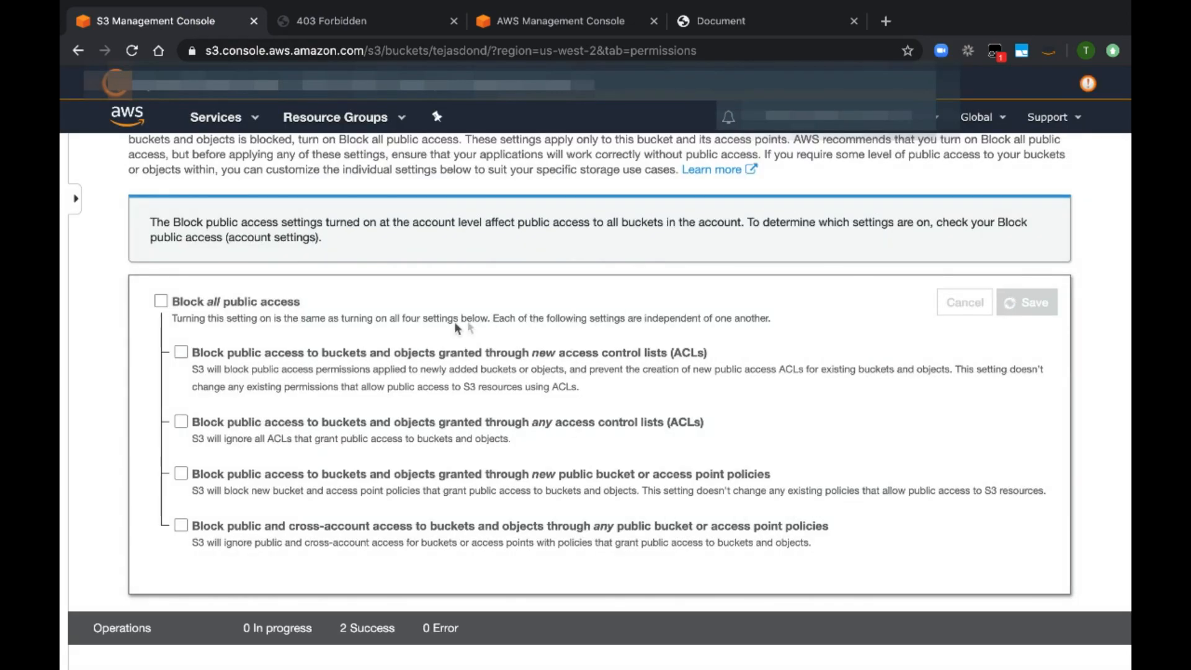
- Turn off Block all public access in the S3 account settings and save, entering "confirm" to approve the change
scroll(373, 332, up, 1)
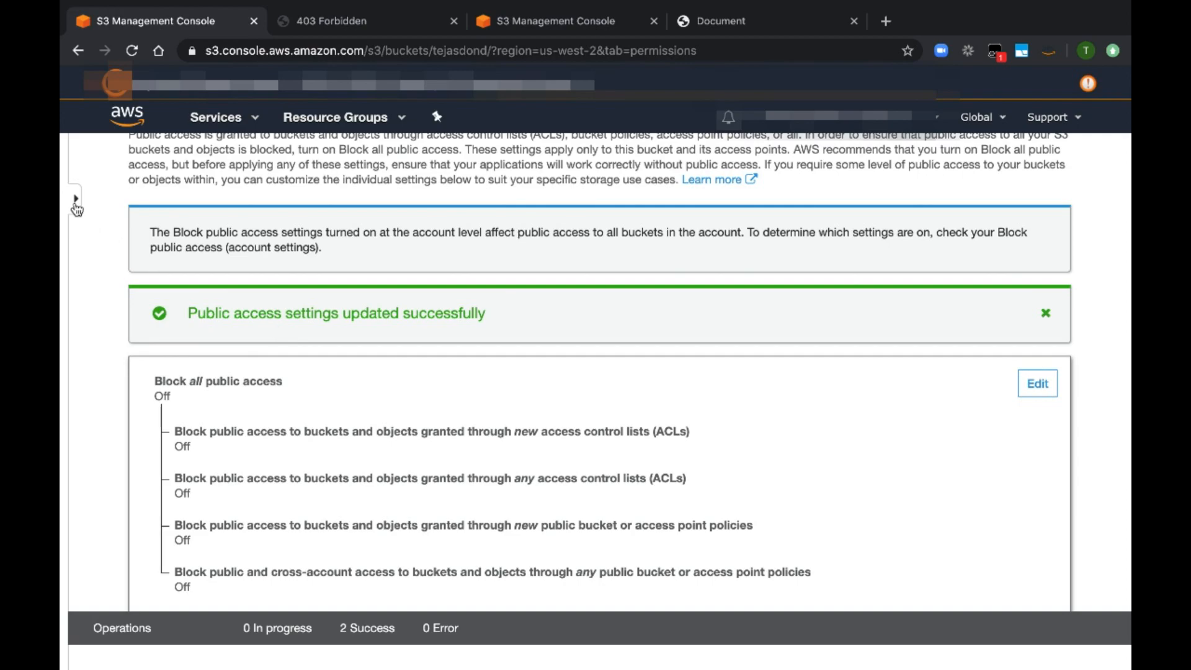
click(75, 198)
click(136, 345)
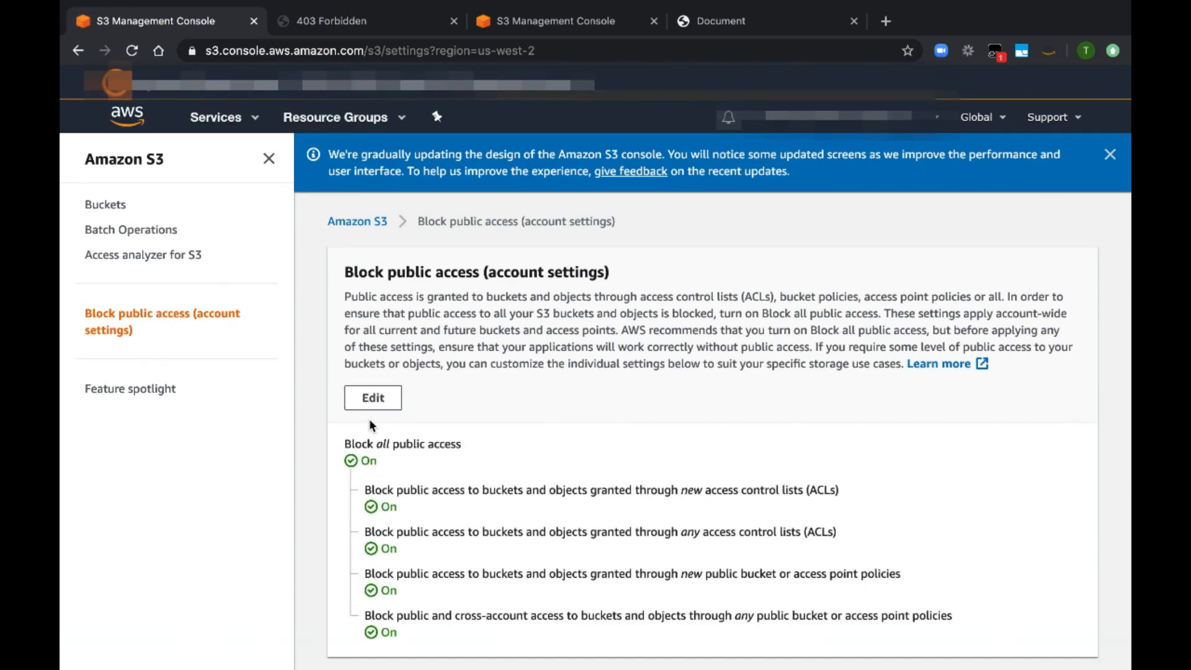
click(386, 398)
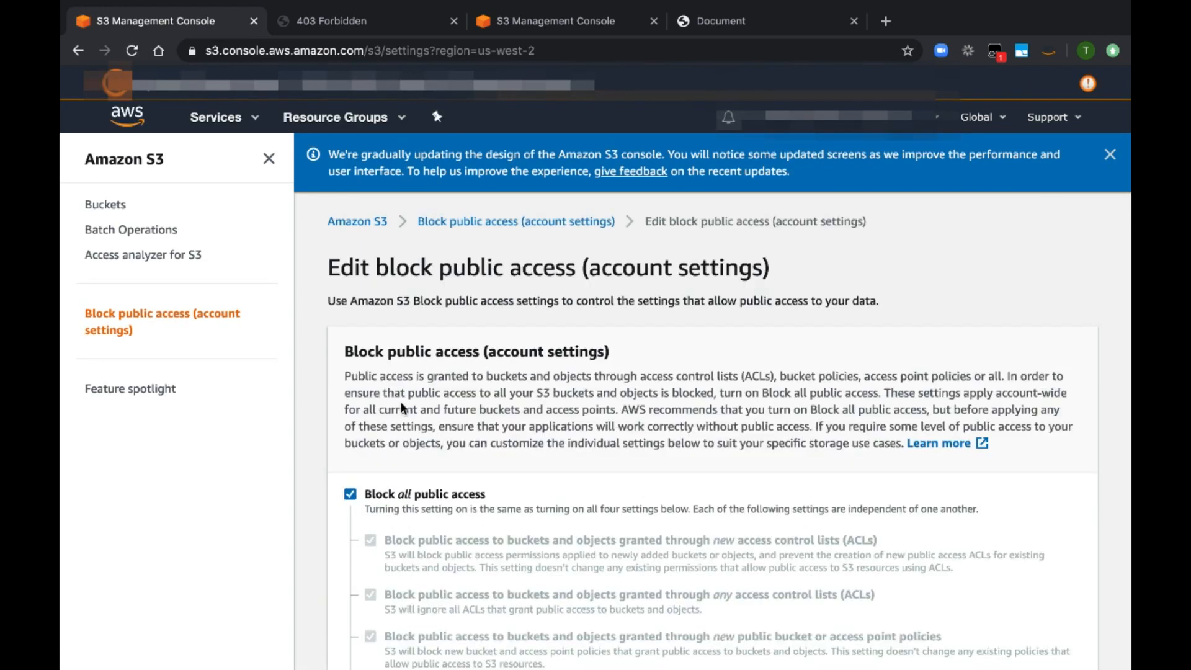
click(424, 495)
scroll(424, 495, down, 2)
click(1013, 634)
click(558, 428)
text(confirm)
click(794, 487)
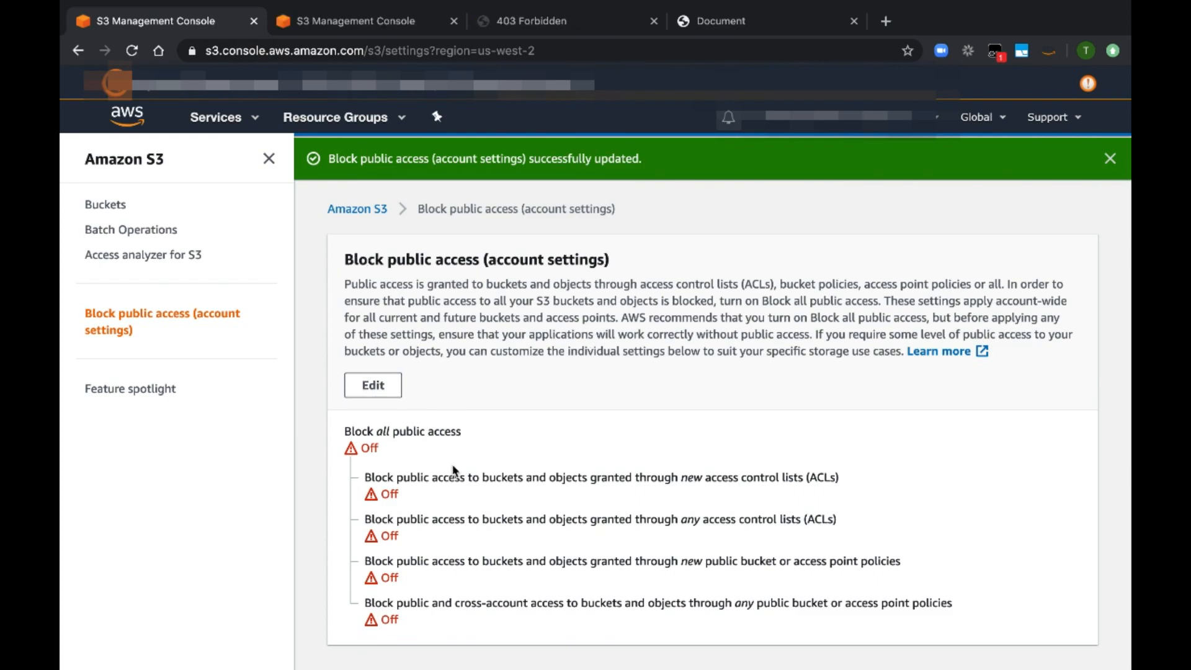
- Copy the entire PublicReadGetObject policy from buffer5.txt in the code editor and paste it into the bucket's policy editor in Chrome
key(ctrl+Tab)
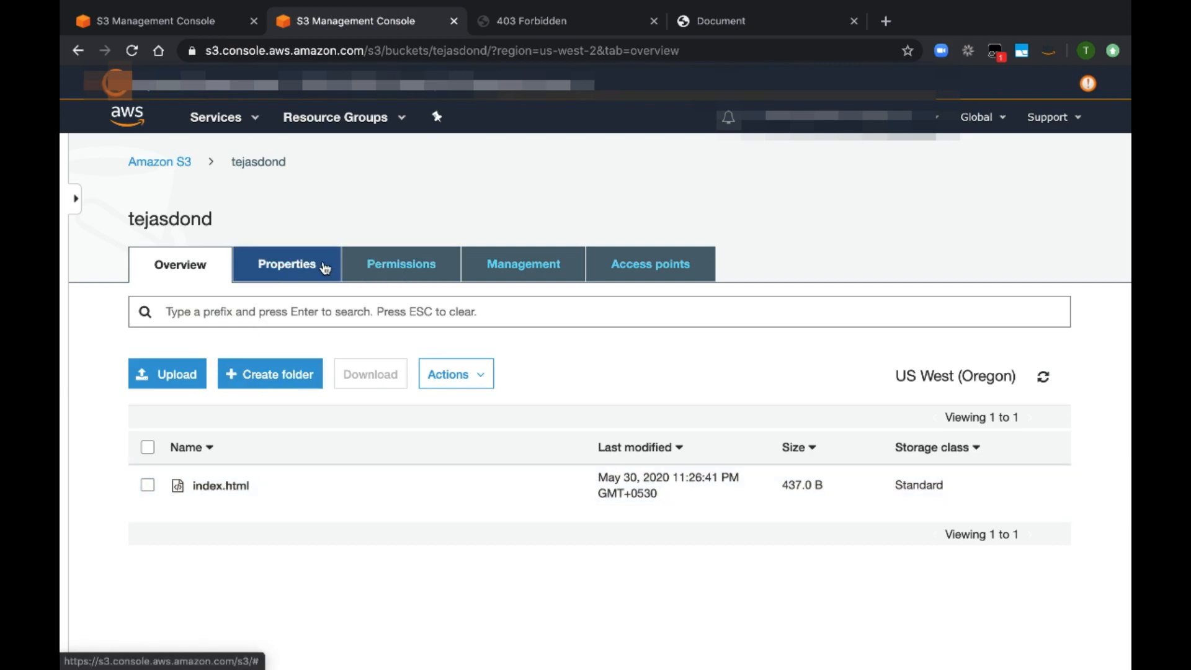
click(404, 272)
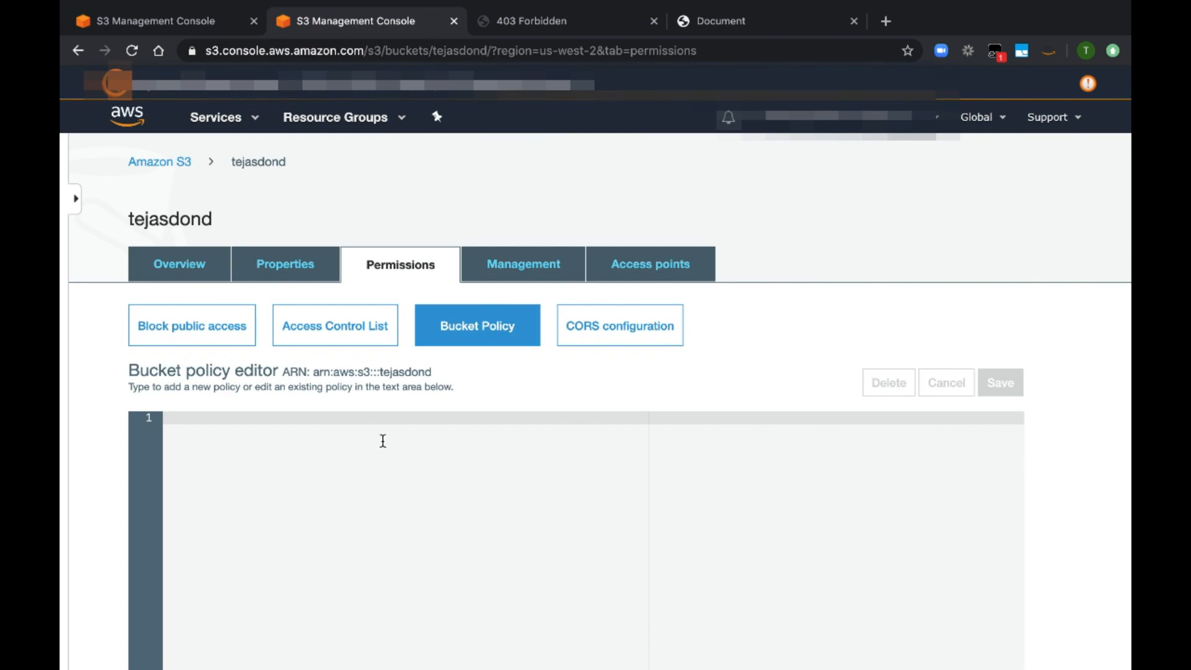
key(ctrl+Left)
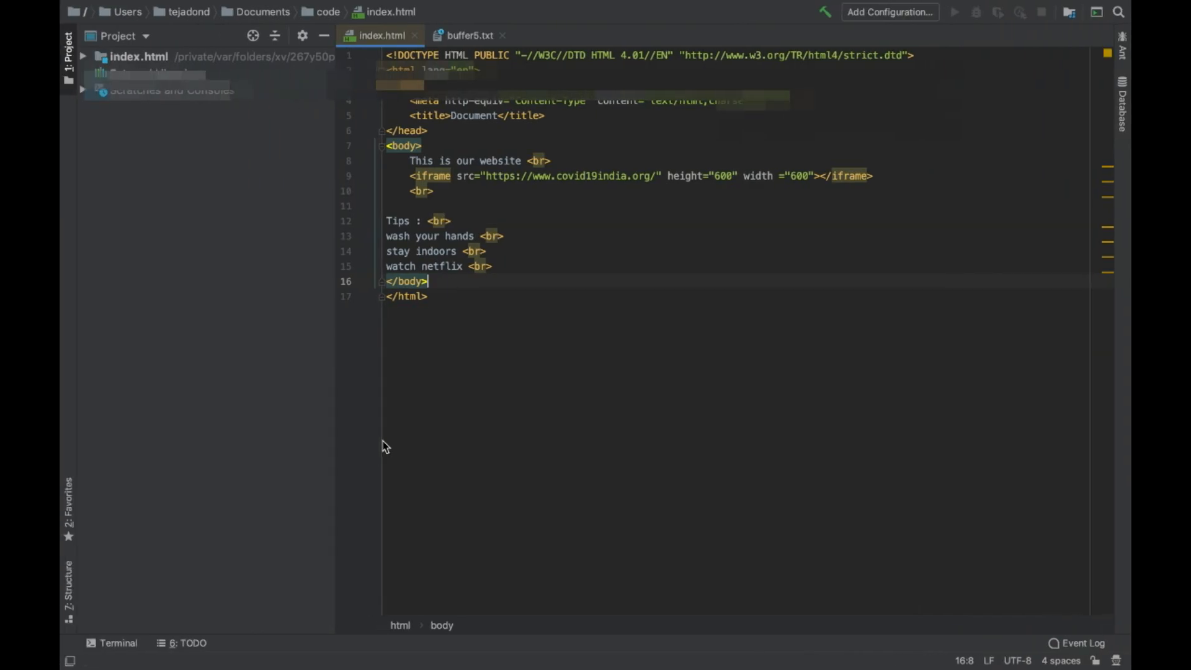
key(ctrl+Tab)
key(super+a)
key(super+c)
key(ctrl+Right)
key(super+v)
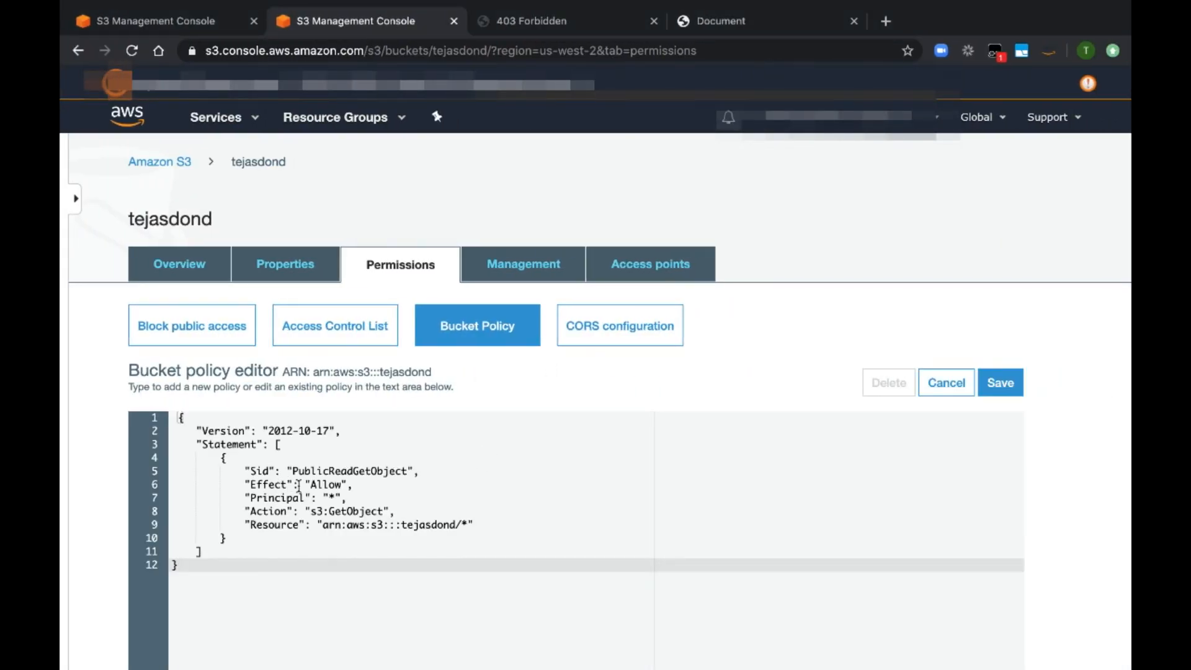
- Review the Effect, Principal, Action and Resource values in the pasted policy, and save the bucket policy
double_click(337, 483)
double_click(332, 497)
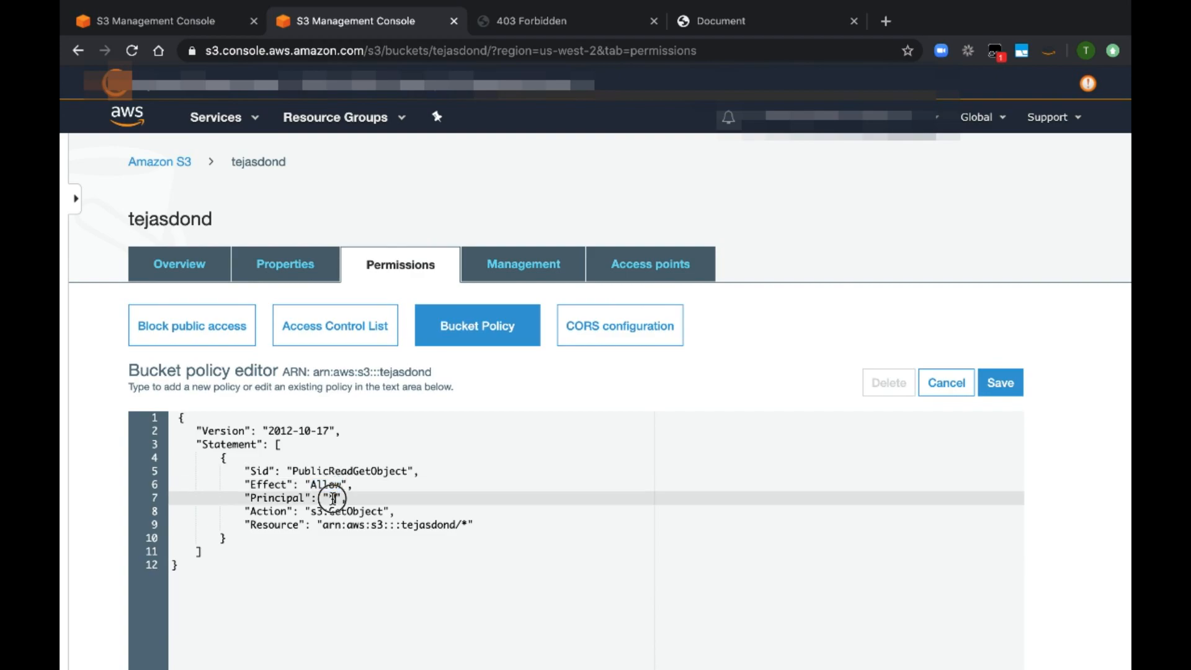
click(322, 526)
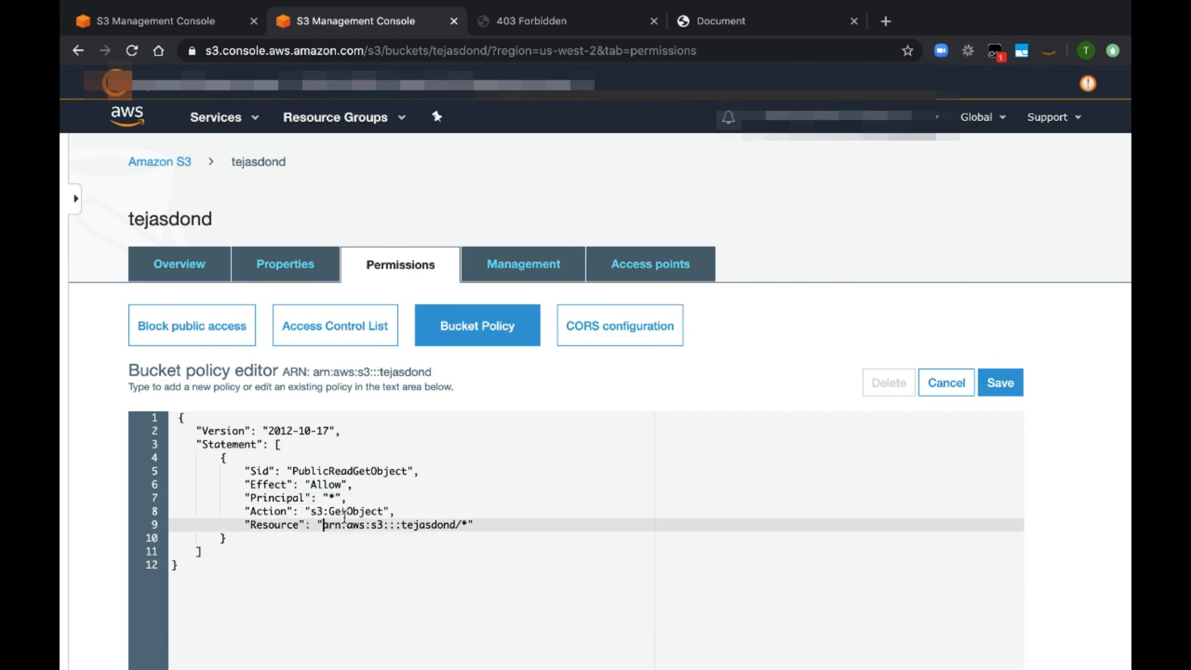
double_click(351, 511)
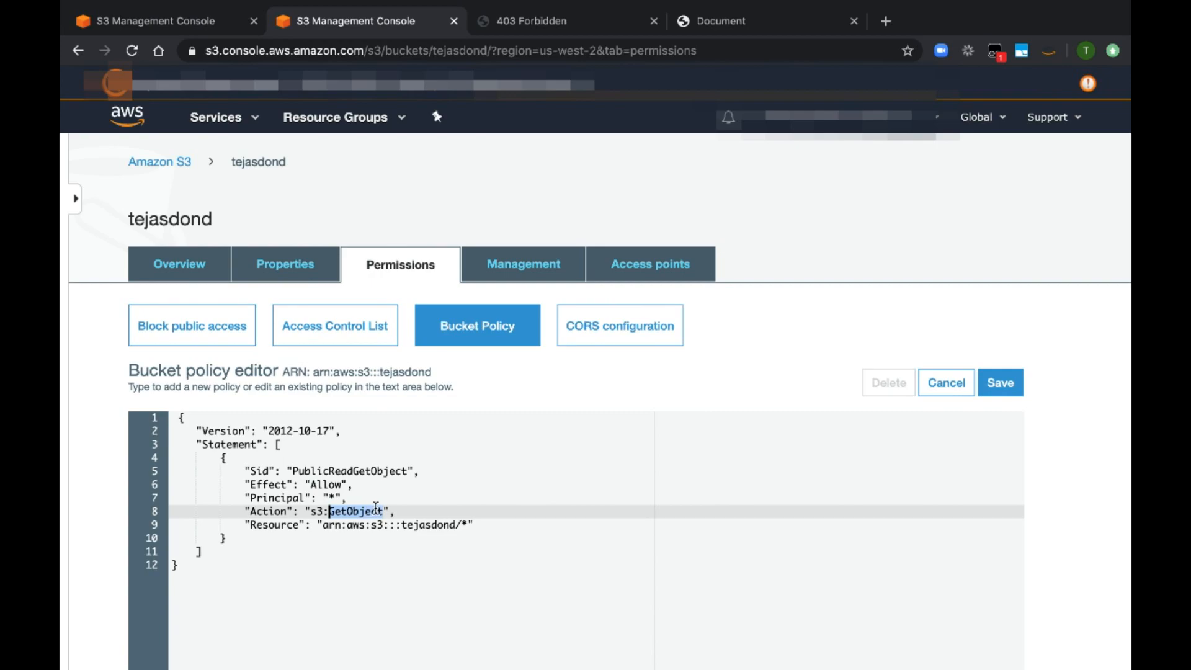
drag(322, 527, 520, 519)
click(918, 472)
click(999, 381)
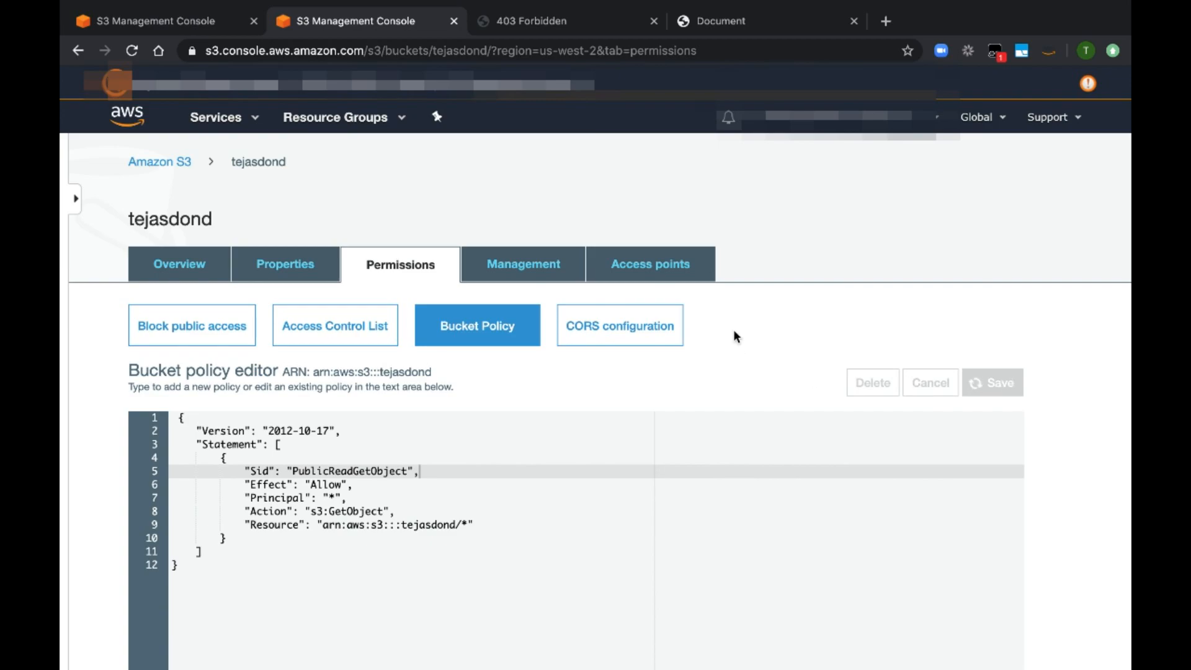
- Reload the bucket's website endpoint, examine the hosted page and its address, and return to the bucket policy
key(ctrl+Tab)
key(super+l)
key(Return)
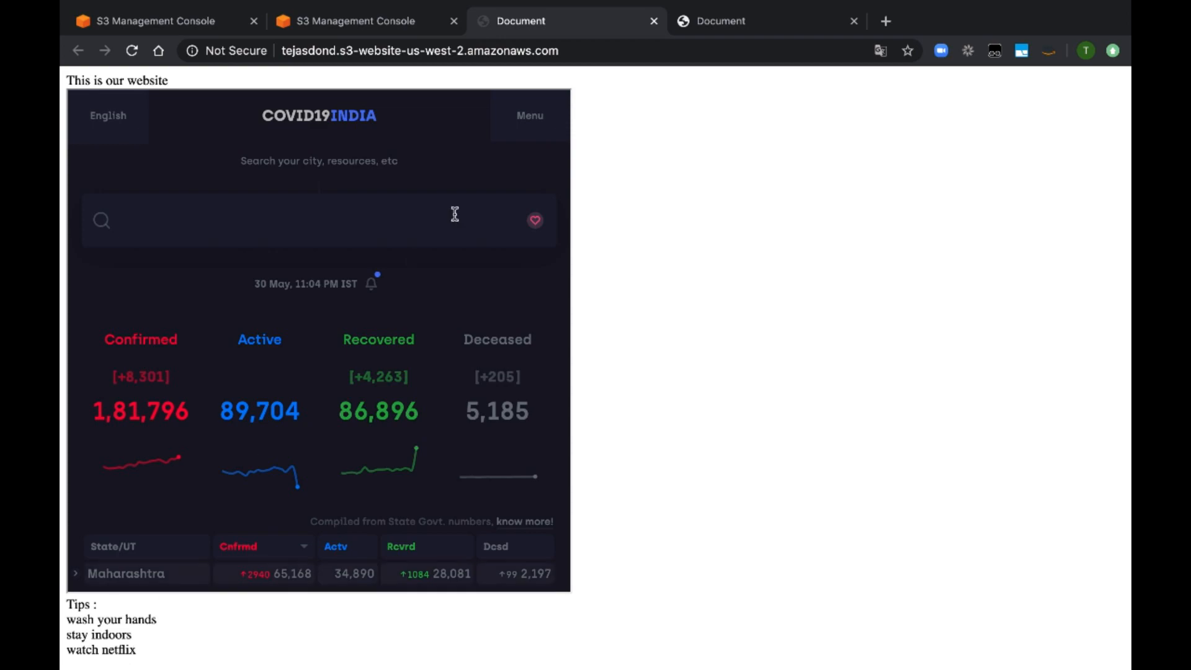
click(581, 54)
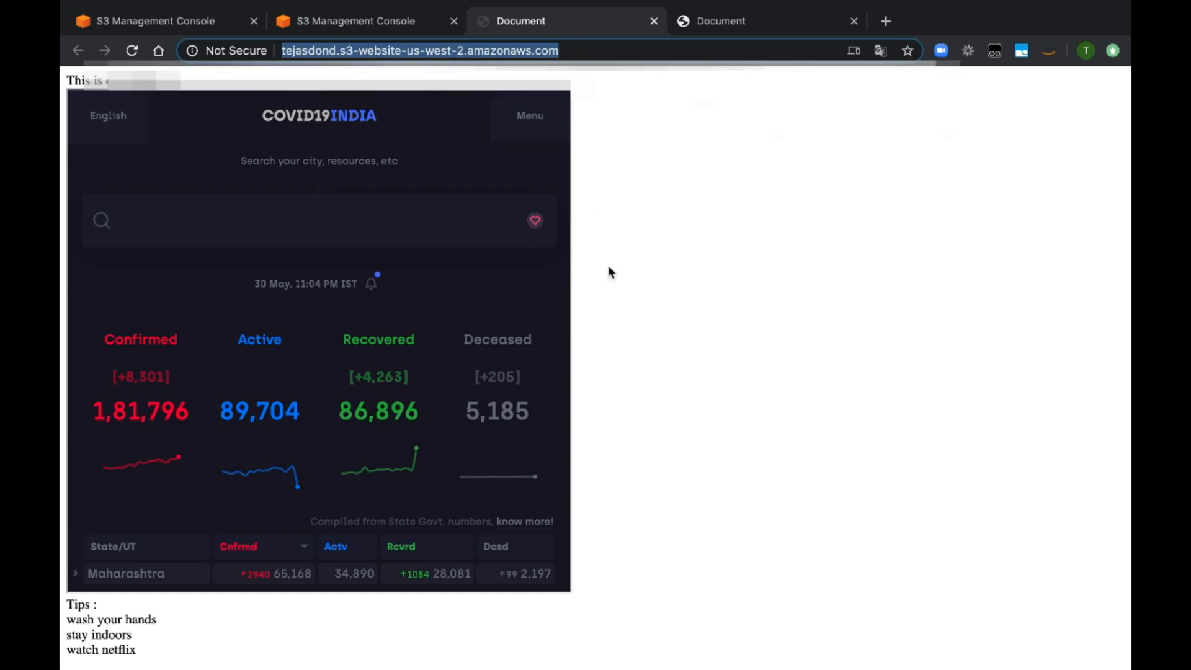
key(ctrl+shift+Tab)
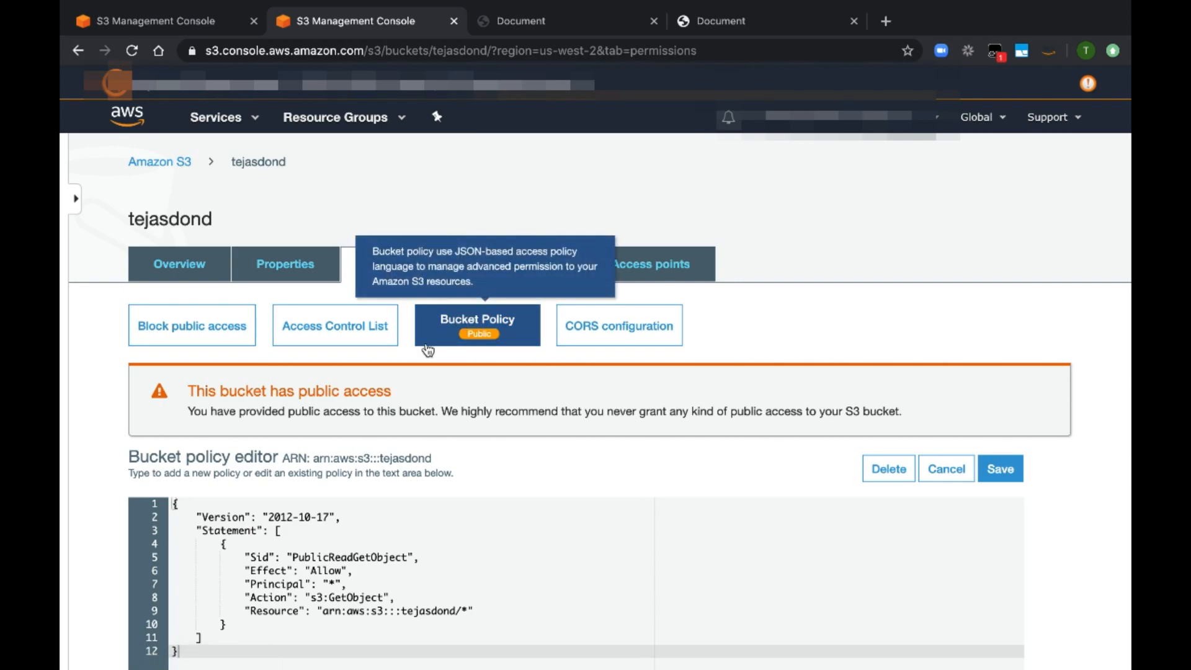